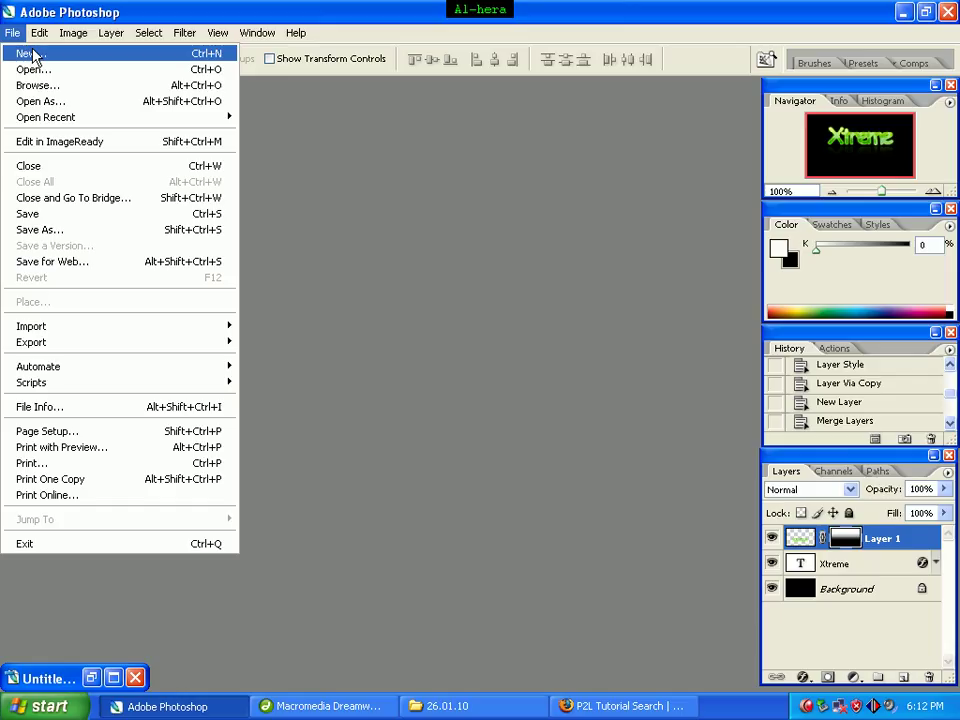
# Step: Create a new 500 x 300 pixel RGB document at 72 pixels/inch with white background contents
pyautogui.click(20, 32)
pyautogui.hotkey('ctrl', 'n')
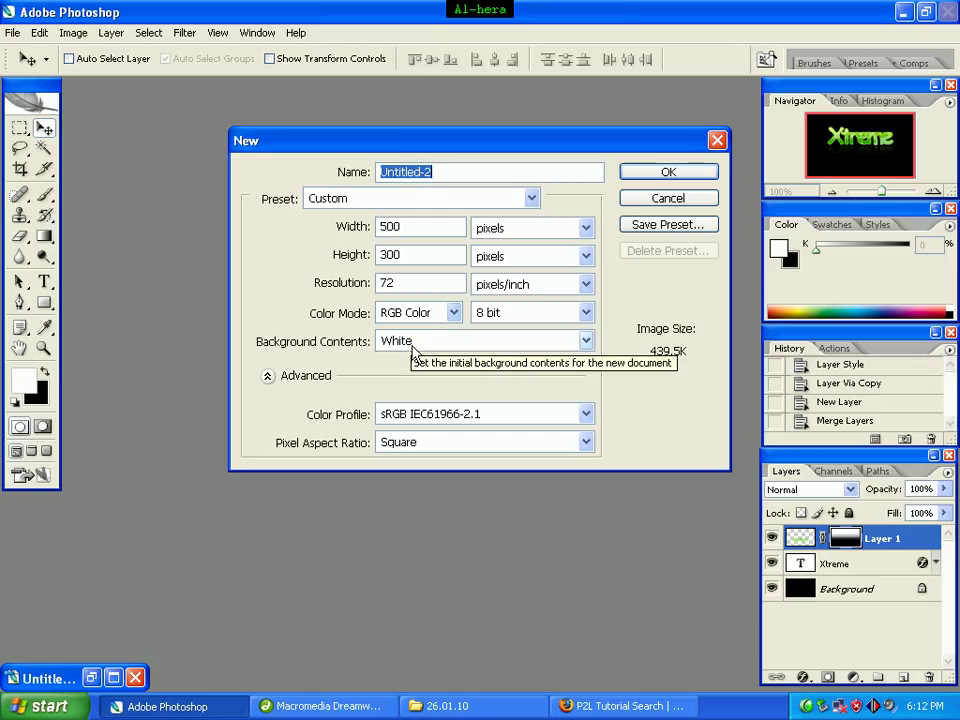
pyautogui.click(657, 170)
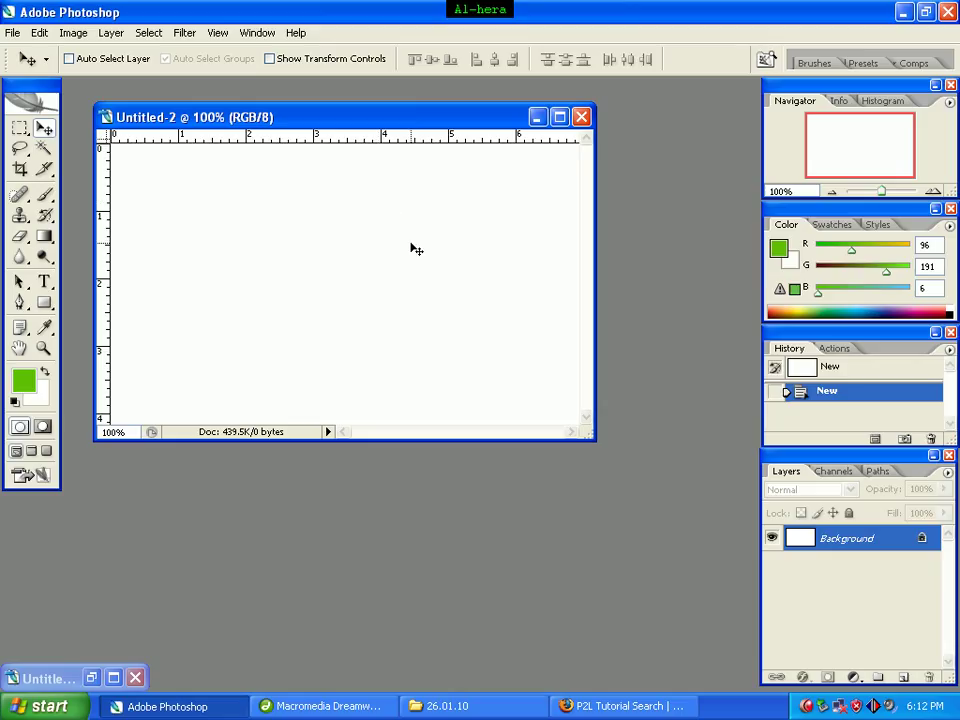
# Step: Set the foreground color to black (#000000) and fill the Background layer with it using the Paint Bucket tool
pyautogui.click(24, 381)
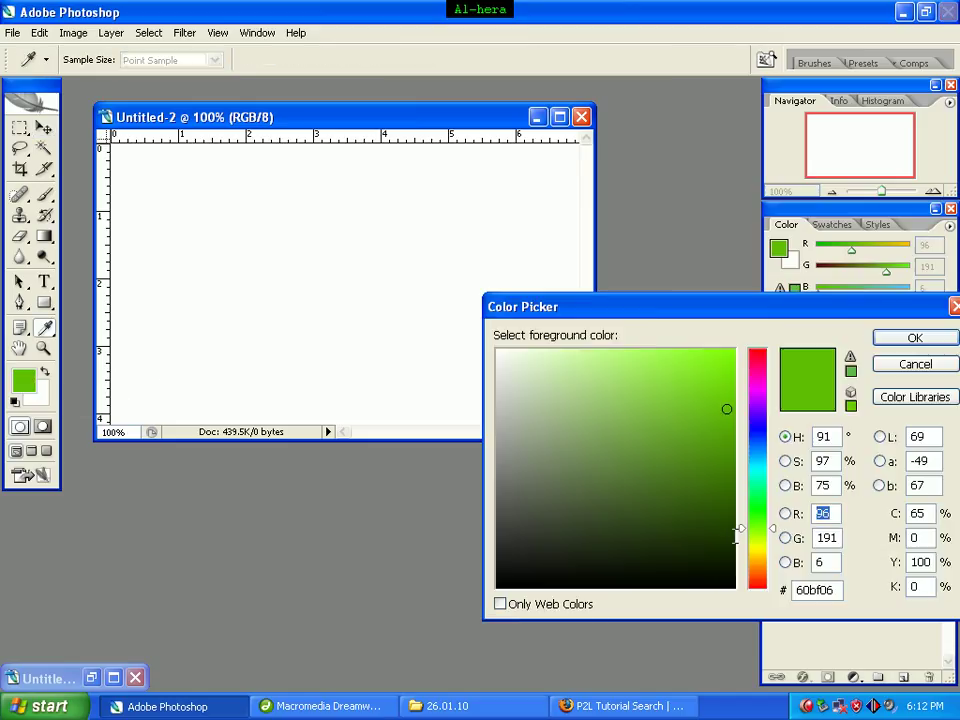
pyautogui.moveTo(832, 590); pyautogui.dragTo(729, 600)
pyautogui.write('000000')
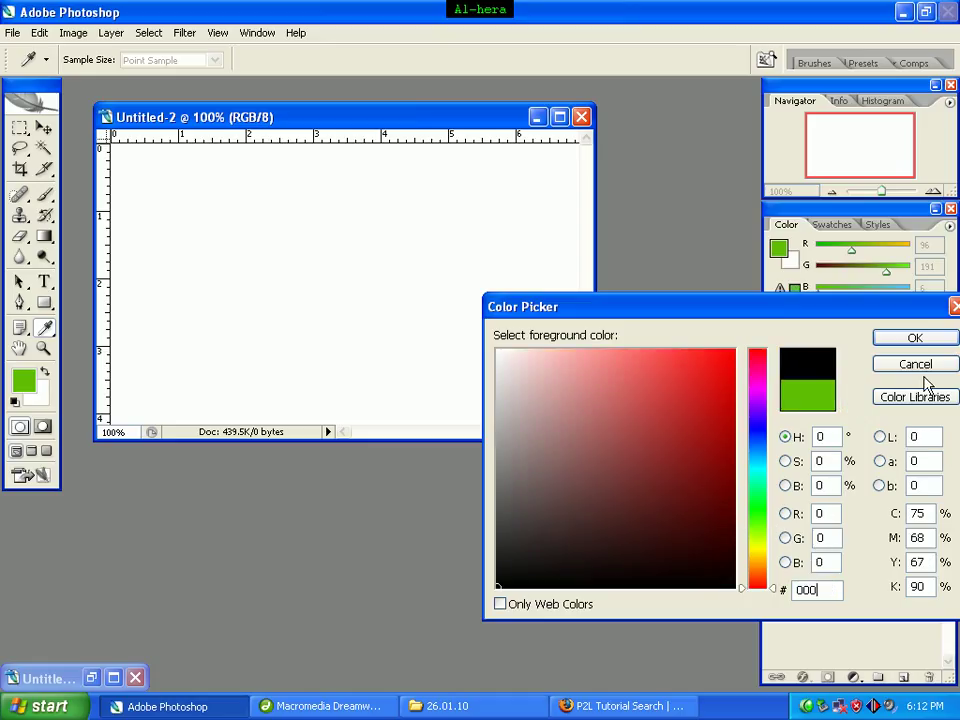
pyautogui.click(915, 340)
pyautogui.press('v')
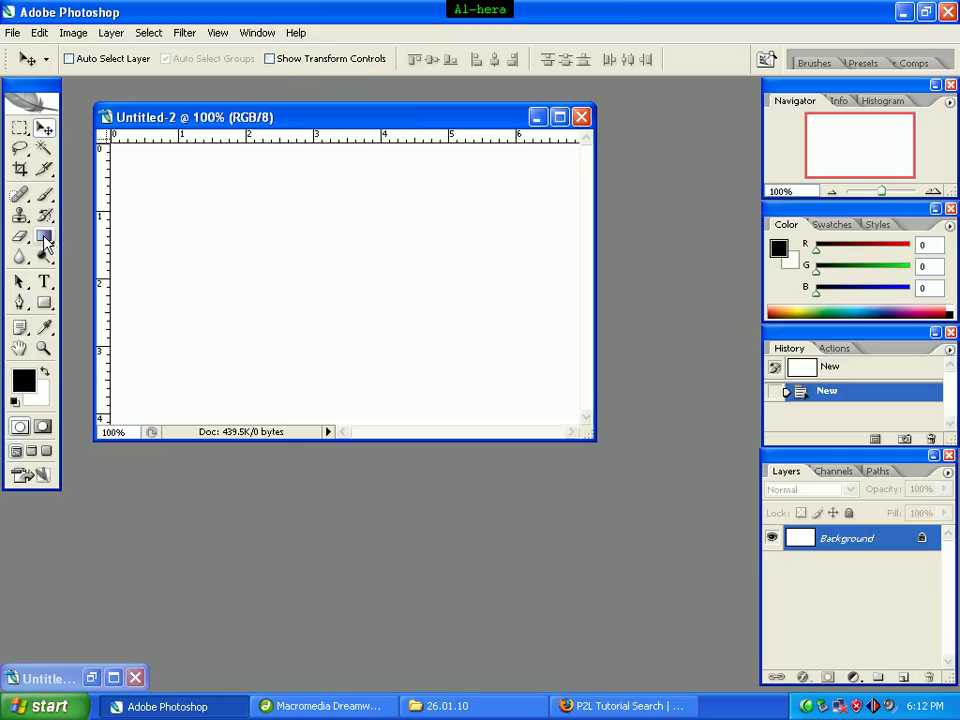
pyautogui.moveTo(46, 241)
pyautogui.mouseDown()
pyautogui.moveTo(90, 240)
pyautogui.moveTo(106, 262)
pyautogui.mouseUp()
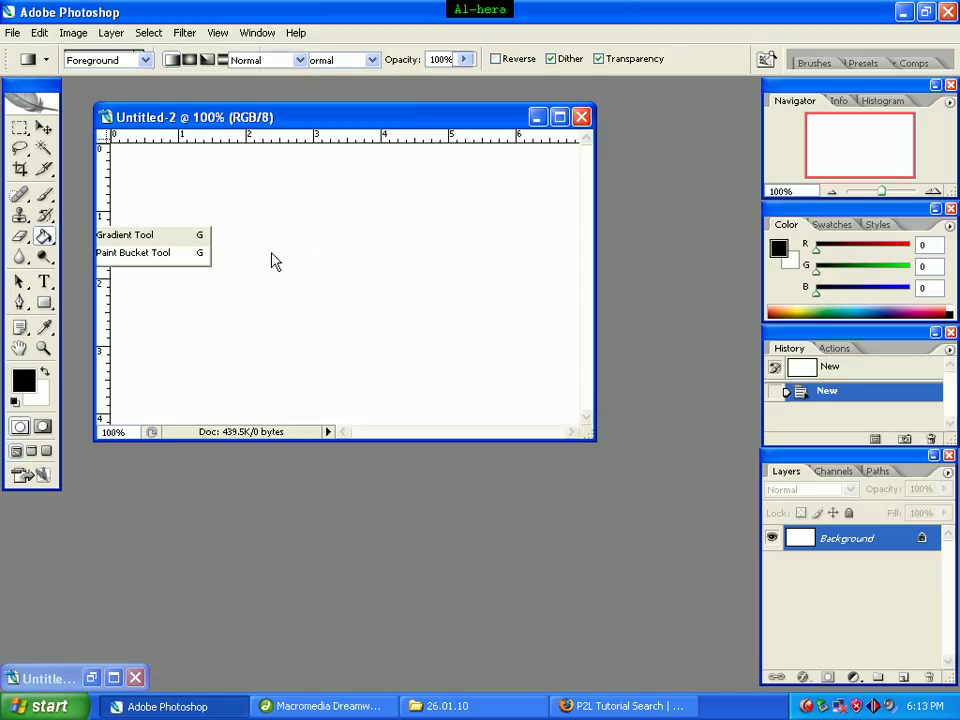
pyautogui.click(332, 220)
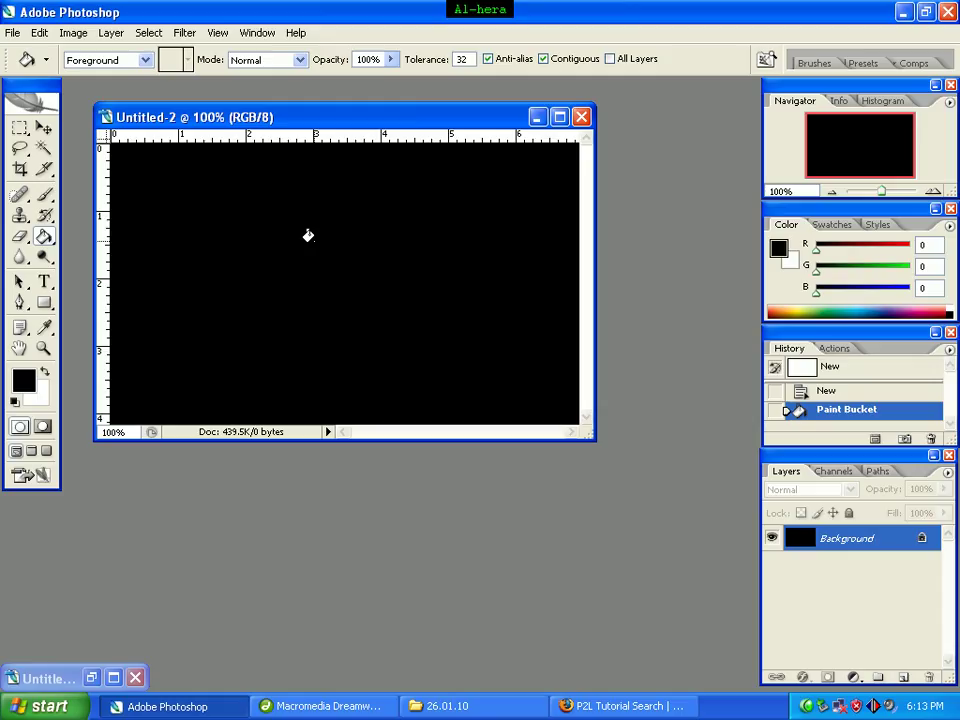
# Step: Set up the Type tool with a 100 pt font size and Sharp anti-aliasing
pyautogui.click(44, 283)
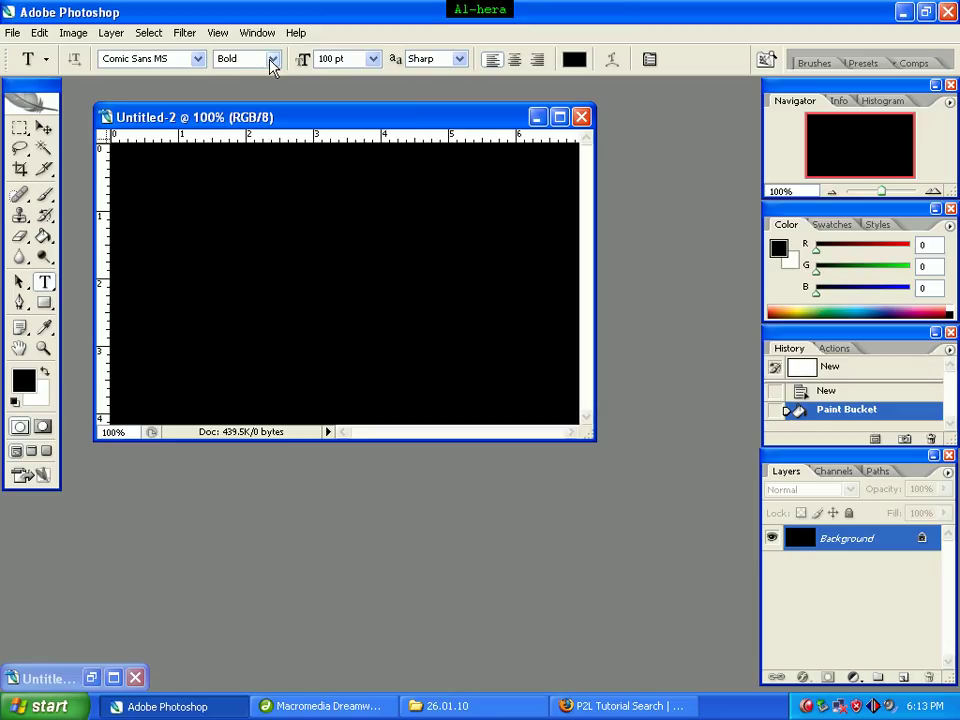
pyautogui.click(331, 58)
pyautogui.write('100')
pyautogui.press('Return')
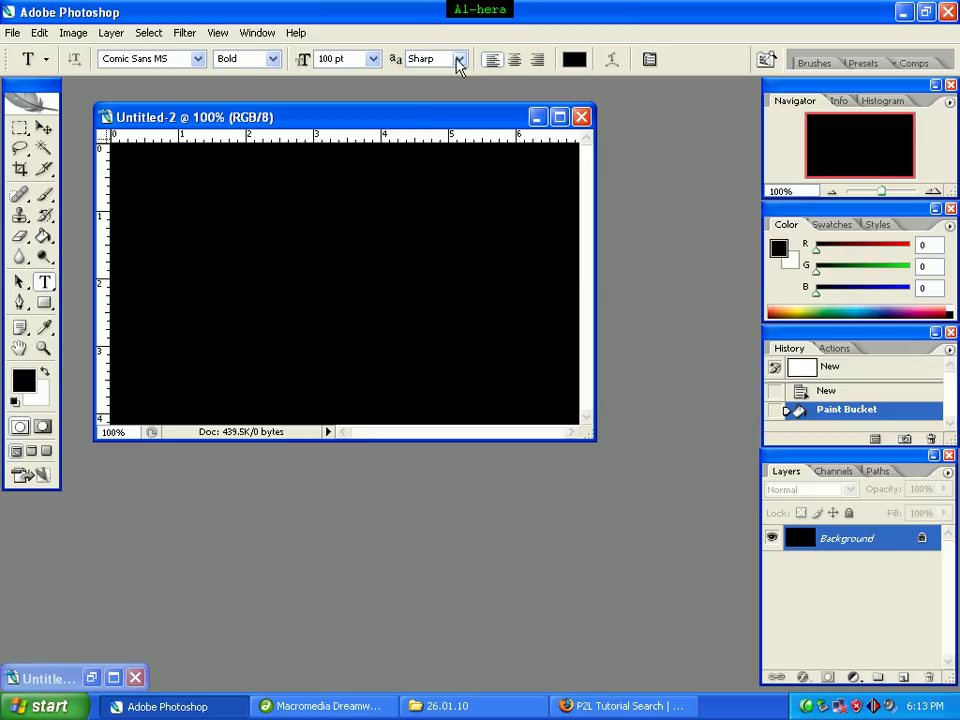
pyautogui.click(459, 60)
pyautogui.click(430, 93)
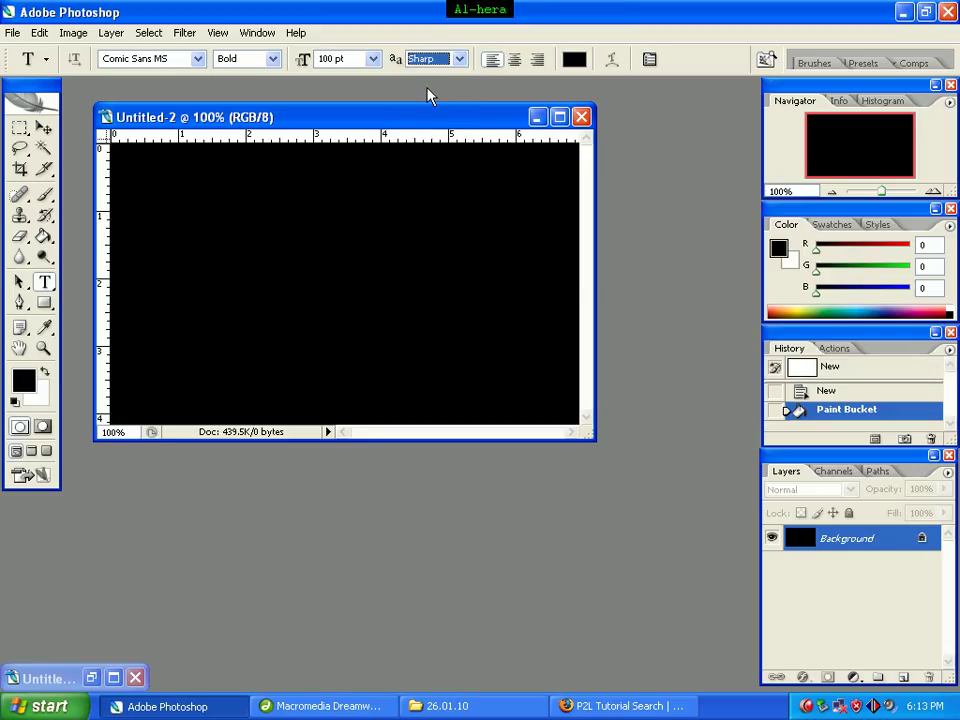
# Step: Set the text color to green #60bf06
pyautogui.click(574, 64)
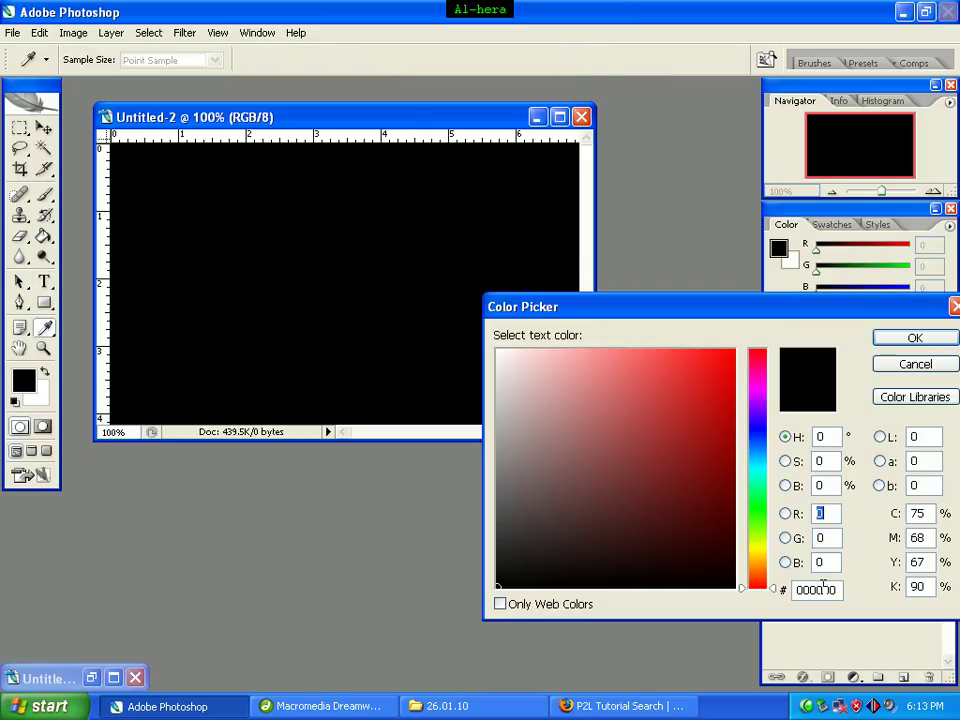
pyautogui.click(838, 590)
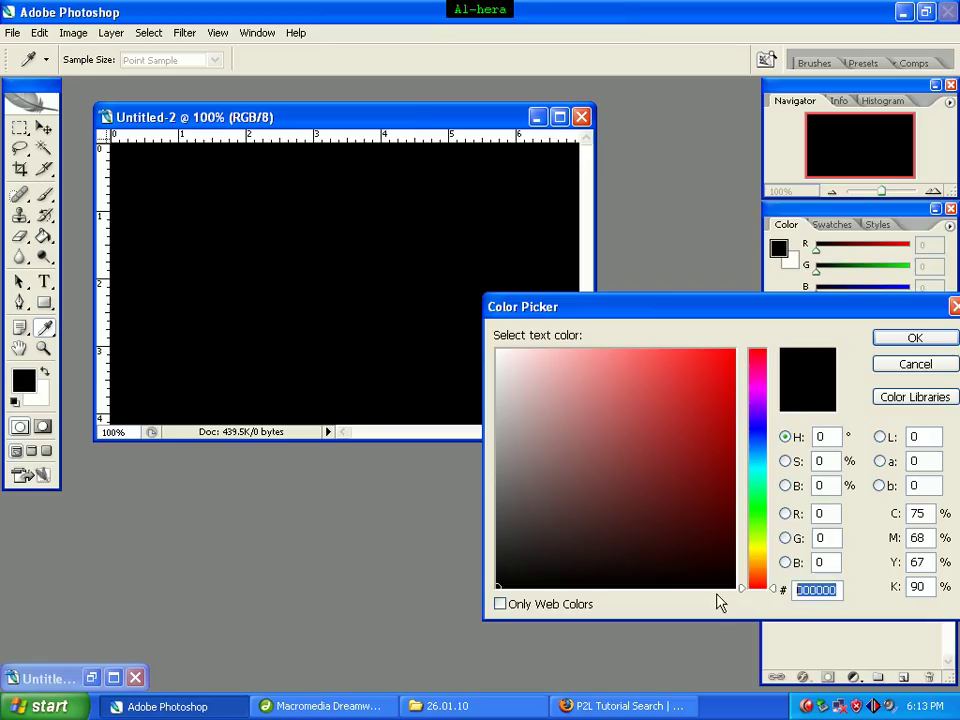
pyautogui.write('6')
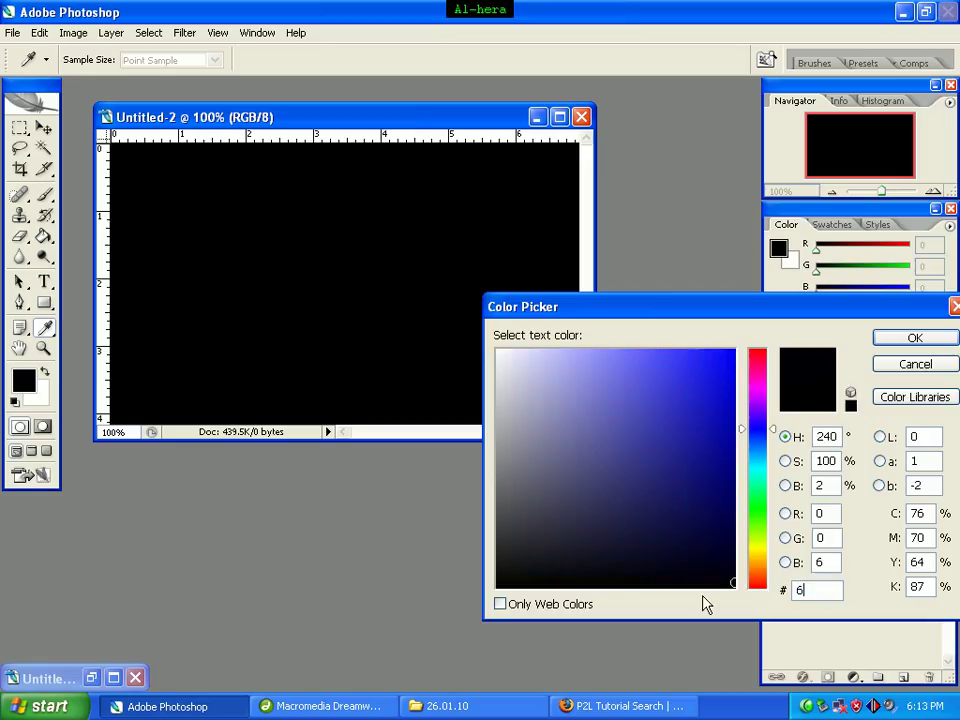
pyautogui.write('0bf06')
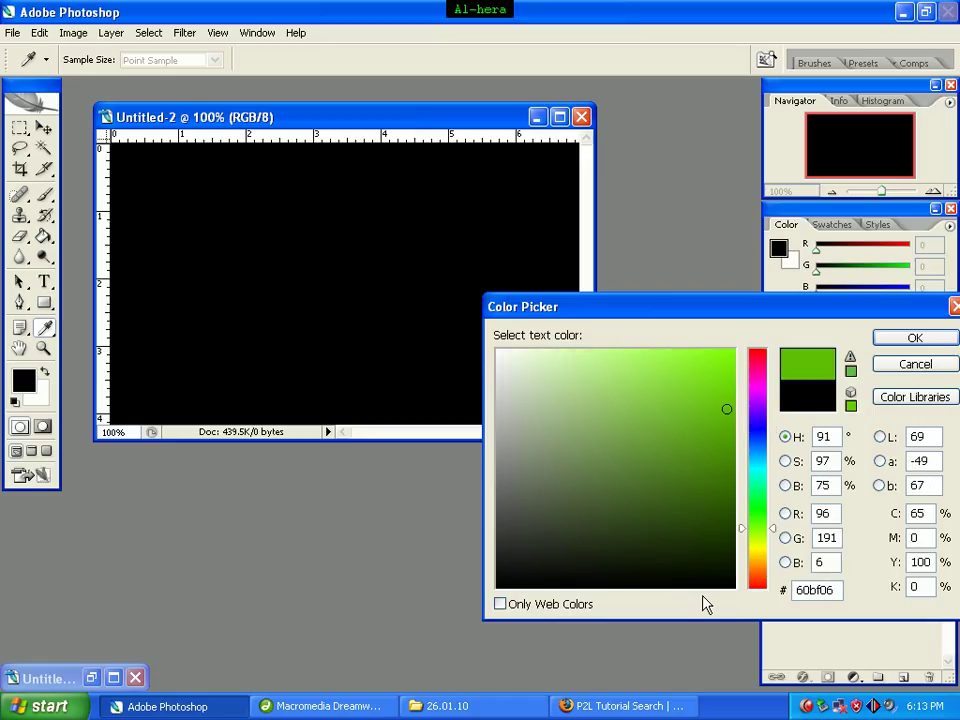
pyautogui.click(893, 345)
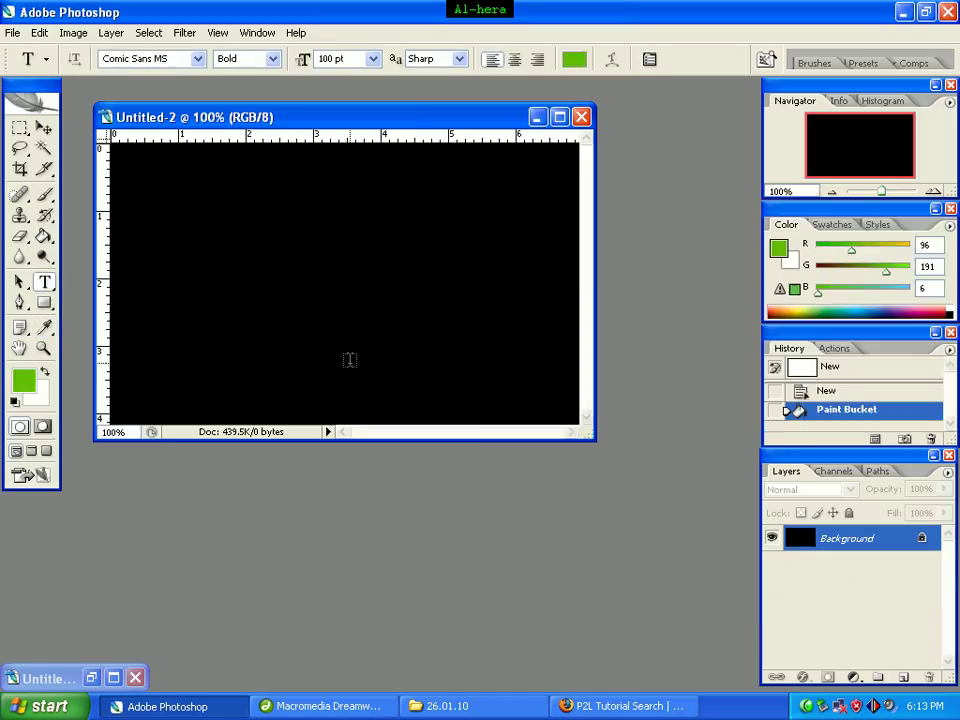
# Step: Add the text "Xtreme" across the upper middle of the black canvas and commit it
pyautogui.click(209, 276)
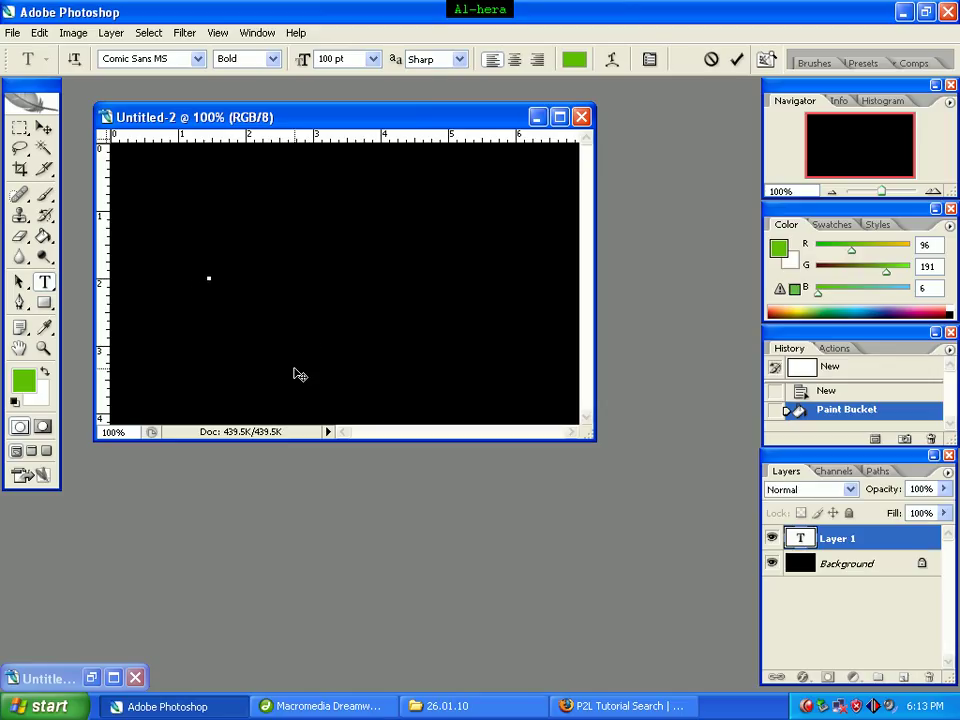
pyautogui.write('X')
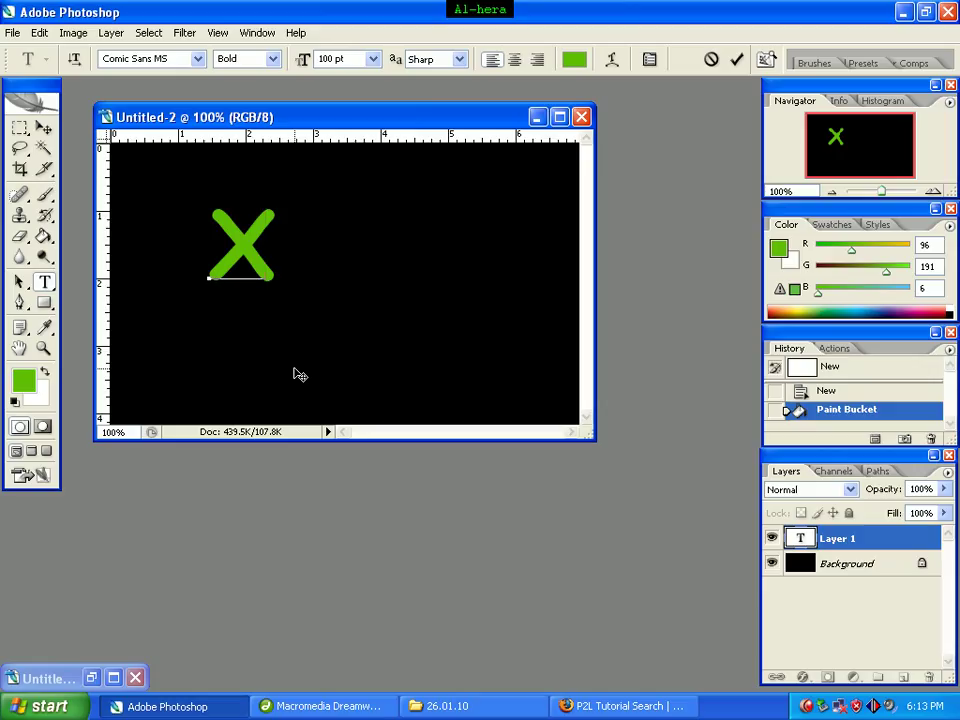
pyautogui.write('treme')
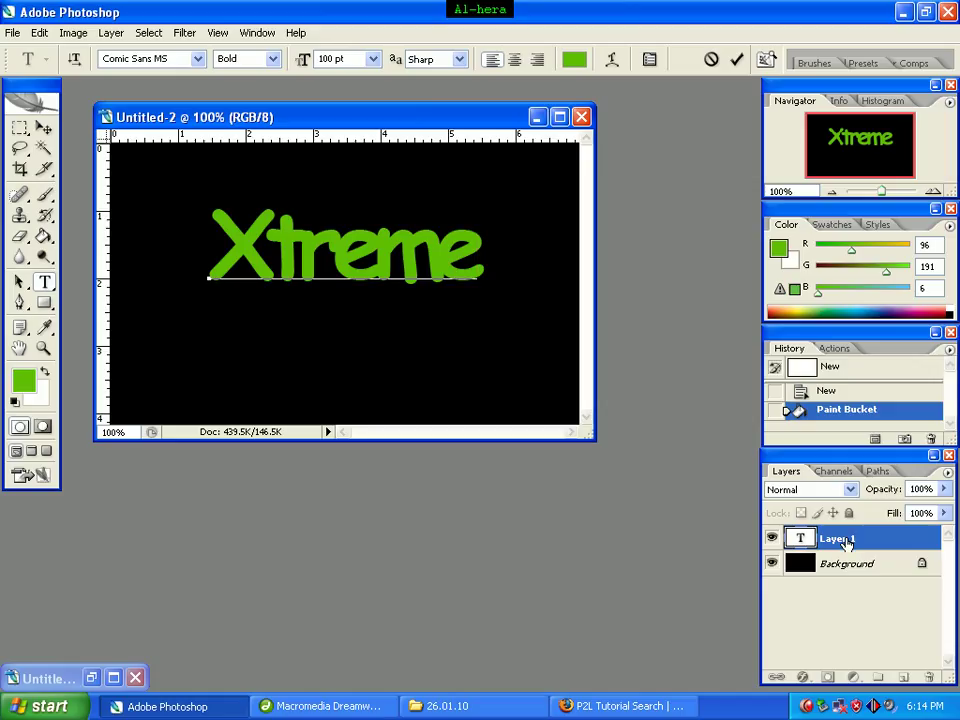
pyautogui.click(848, 542)
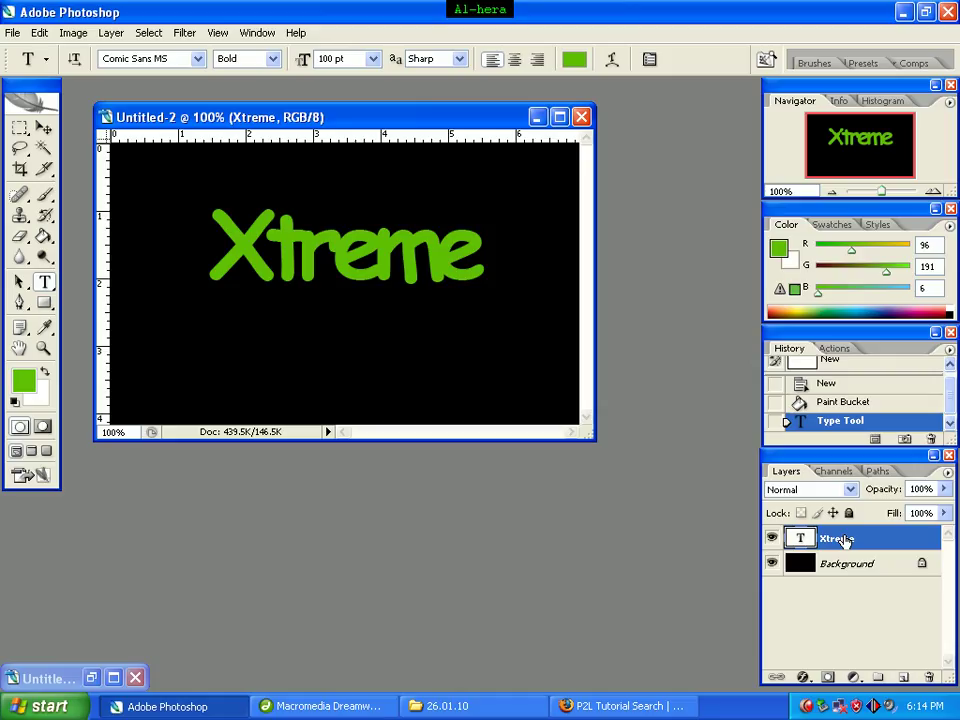
# Step: Add an Outer Glow layer style to the Xtreme text layer with the Normal blend mode
pyautogui.rightClick(845, 542)
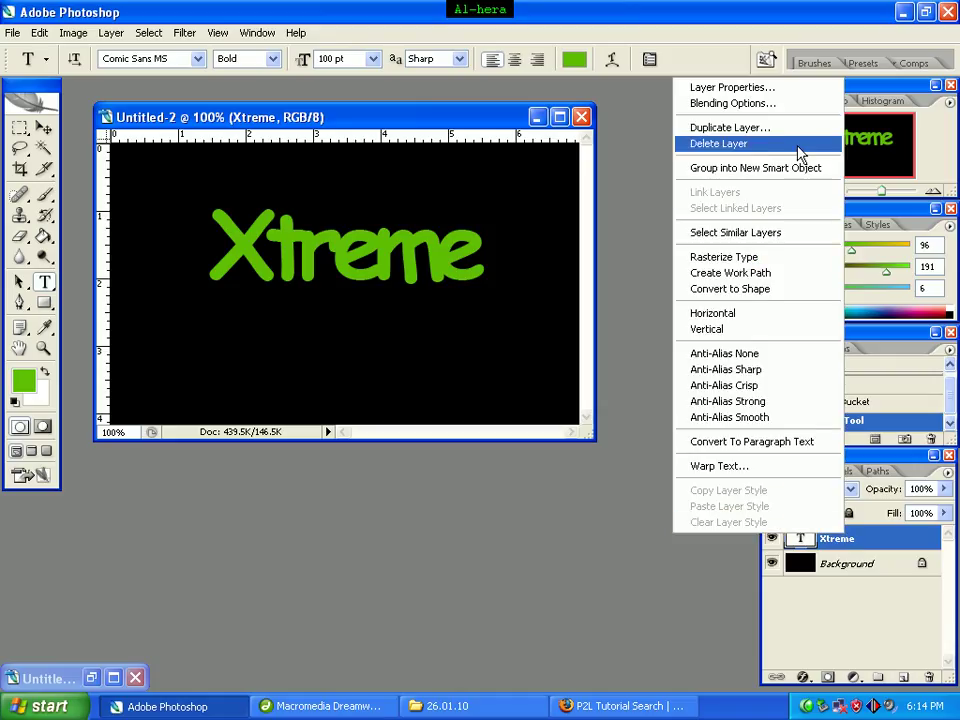
pyautogui.click(779, 104)
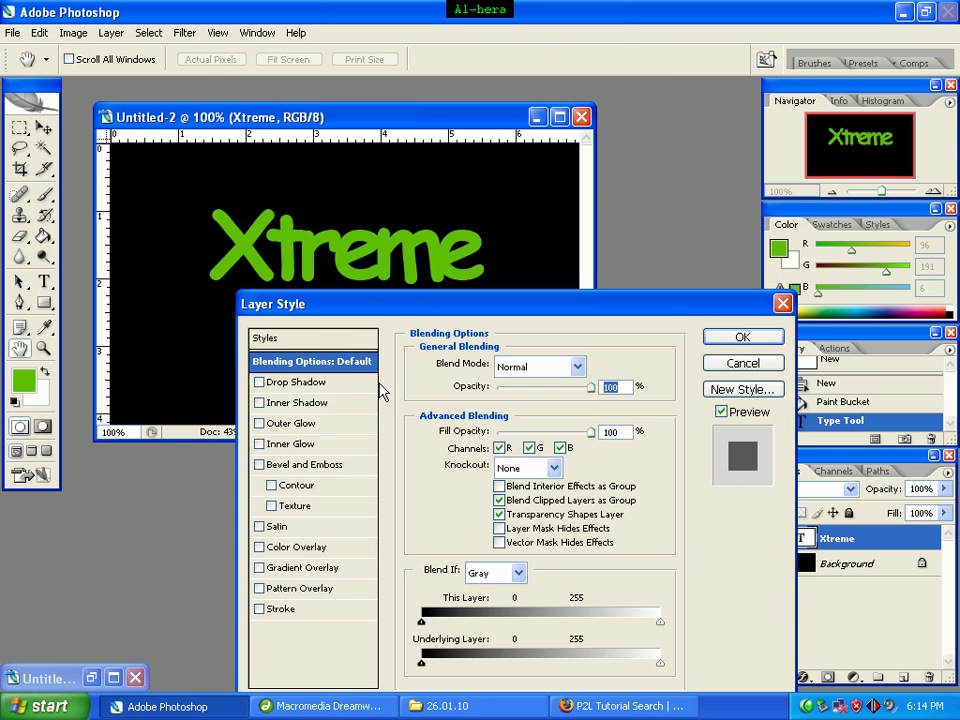
pyautogui.moveTo(357, 297); pyautogui.dragTo(351, 251)
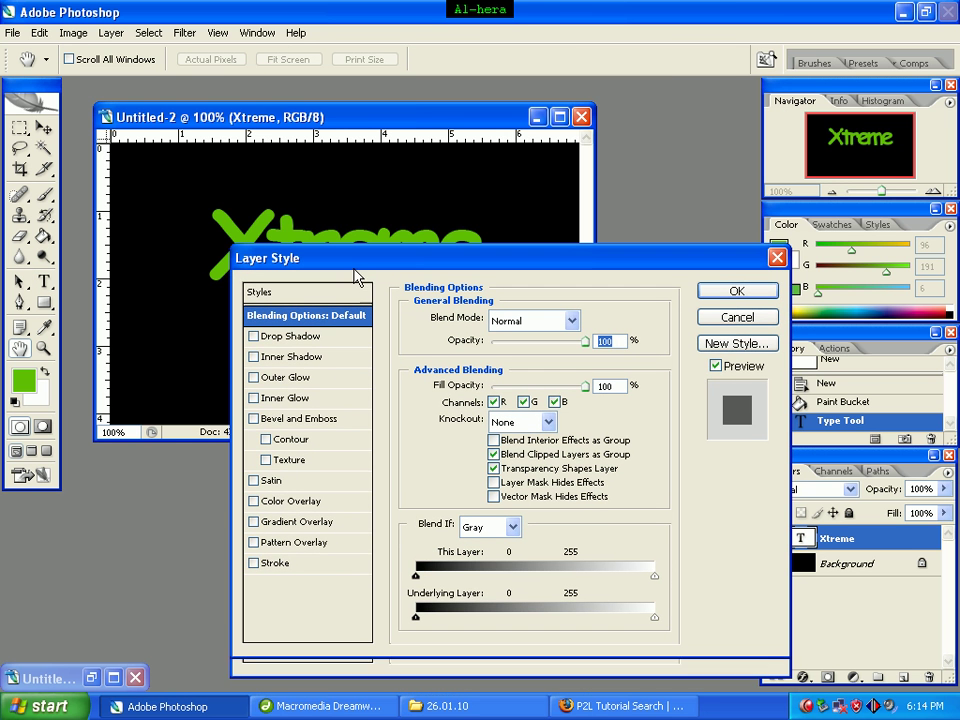
pyautogui.click(283, 380)
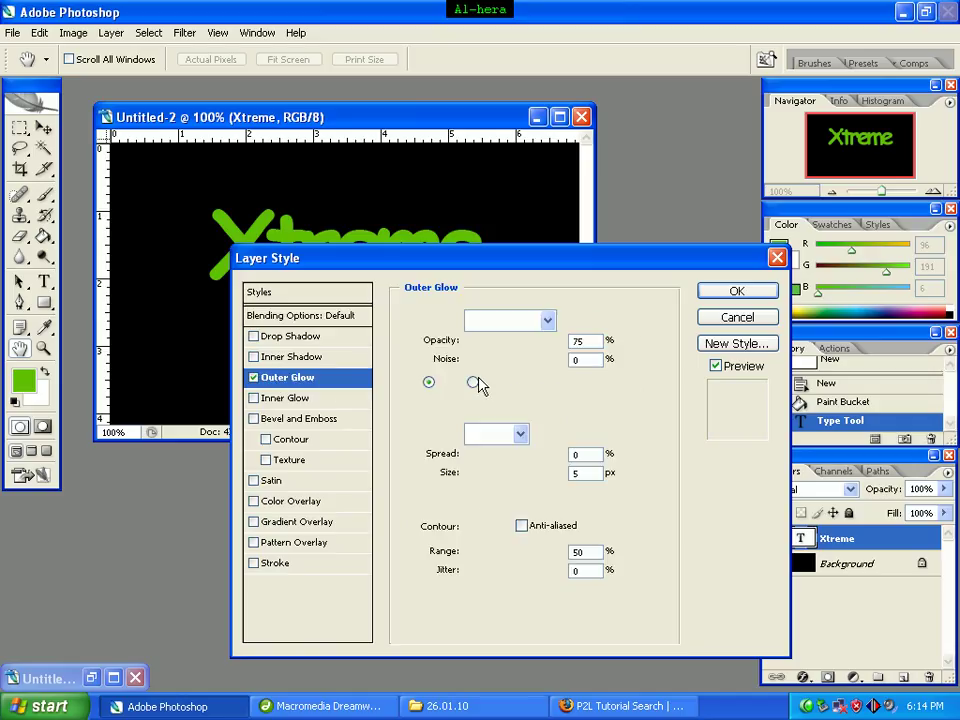
pyautogui.click(548, 322)
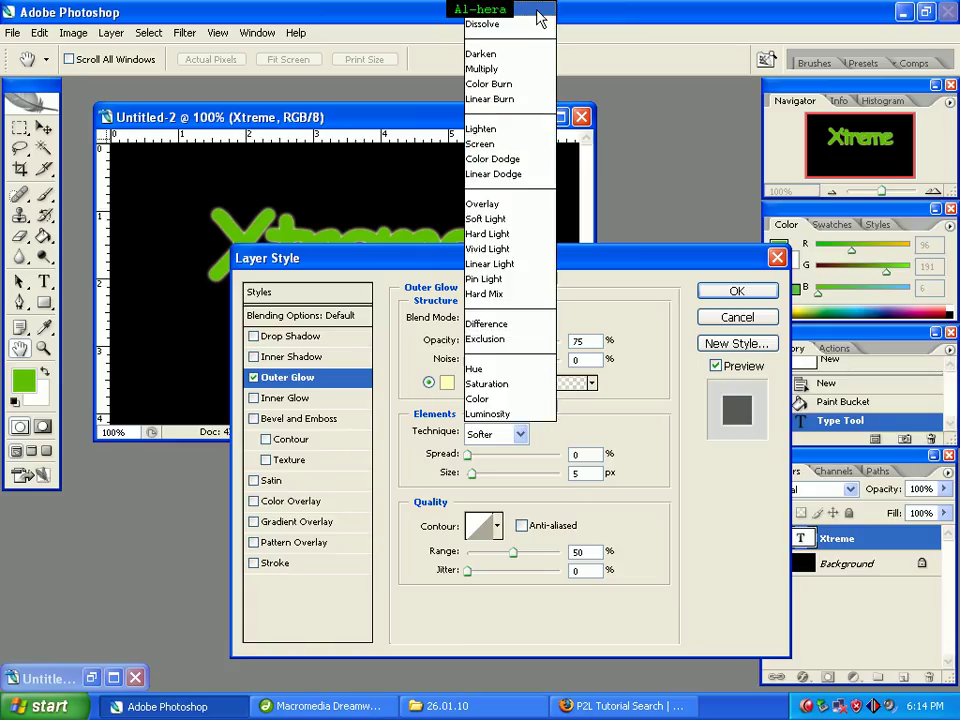
pyautogui.click(537, 10)
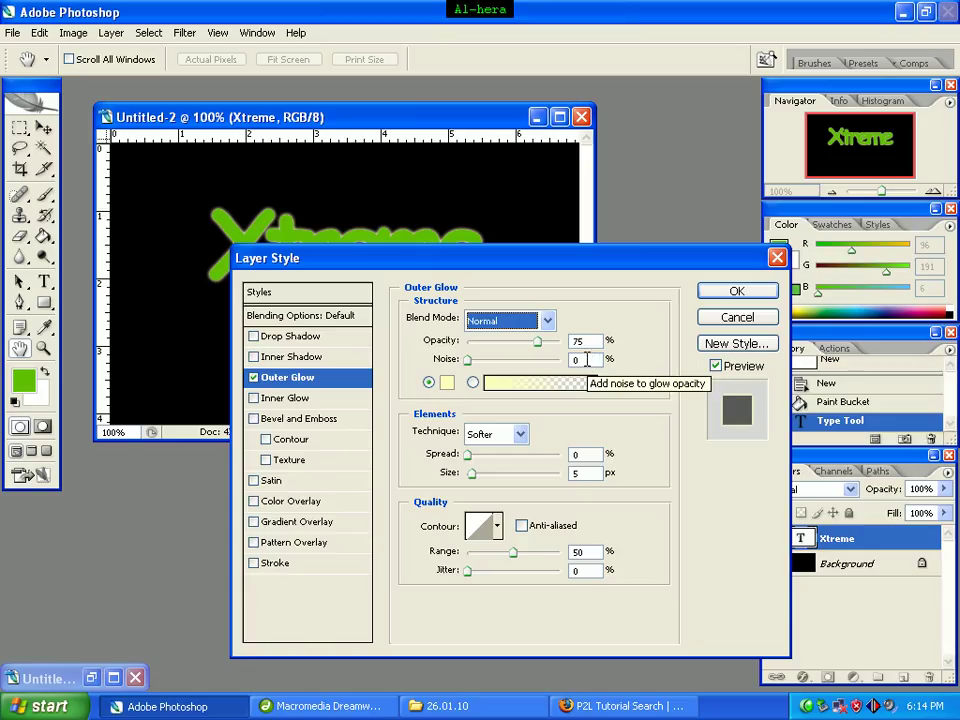
# Step: Set the Outer Glow color to bright green #80ff00
pyautogui.click(447, 385)
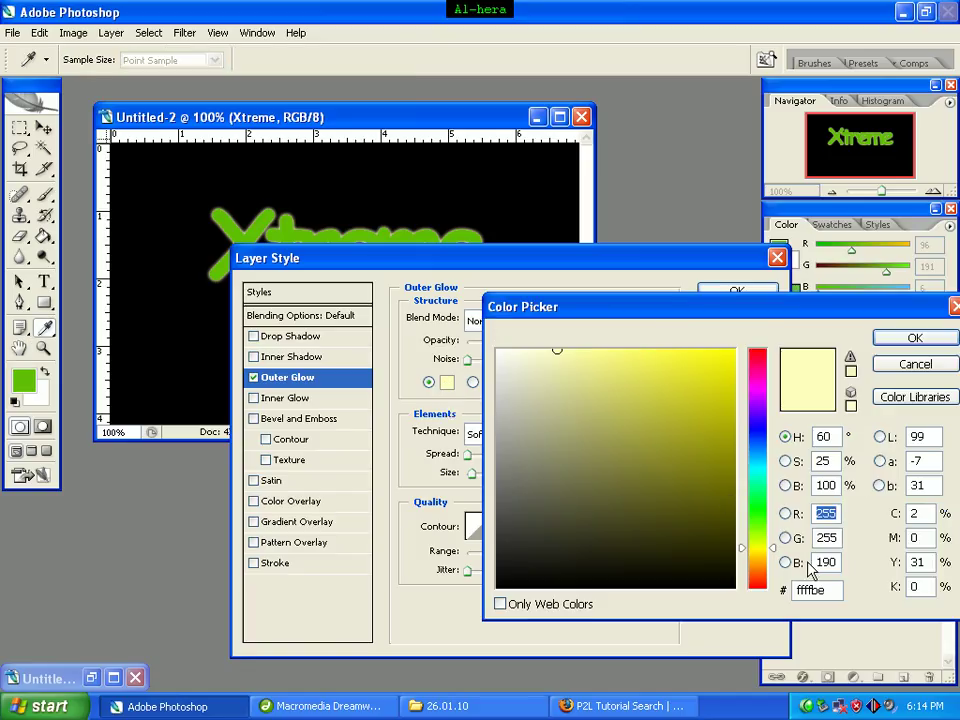
pyautogui.moveTo(828, 590); pyautogui.dragTo(745, 598)
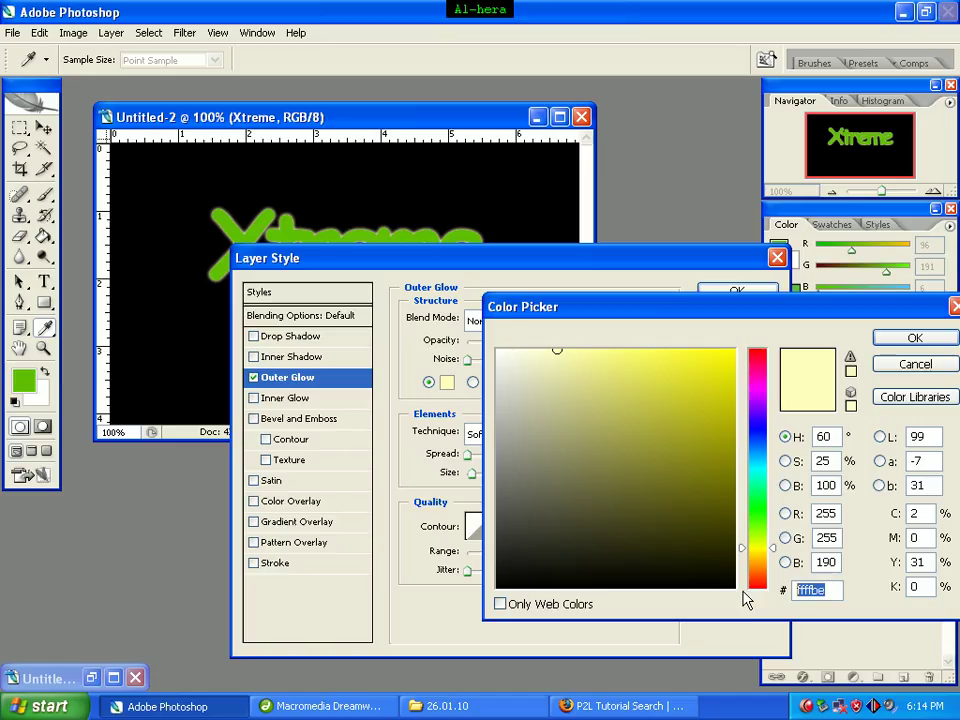
pyautogui.write('80f')
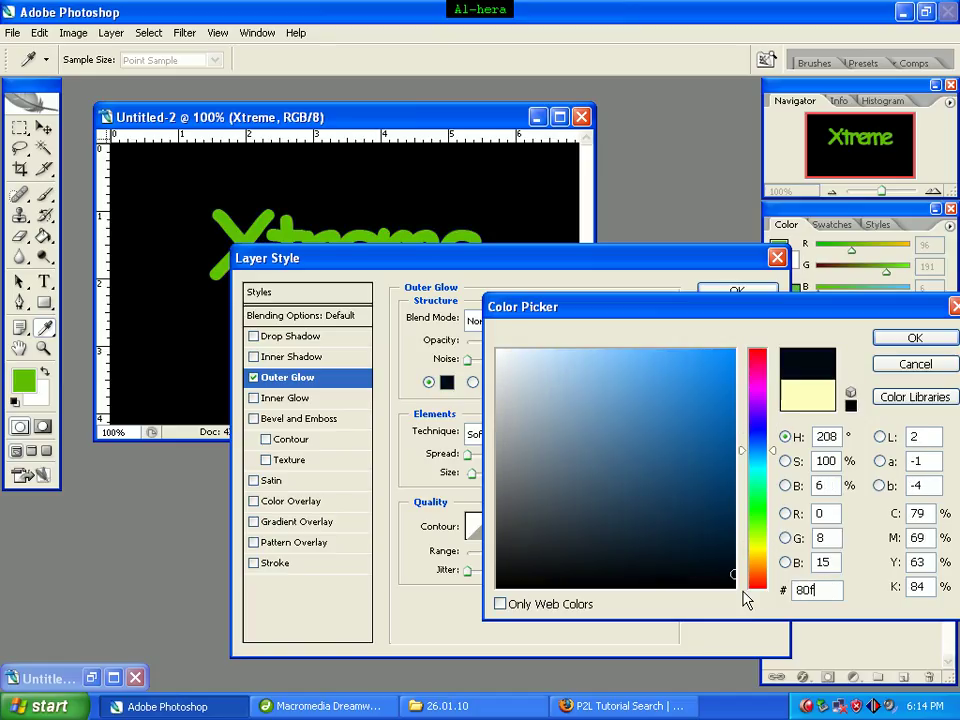
pyautogui.write('f00')
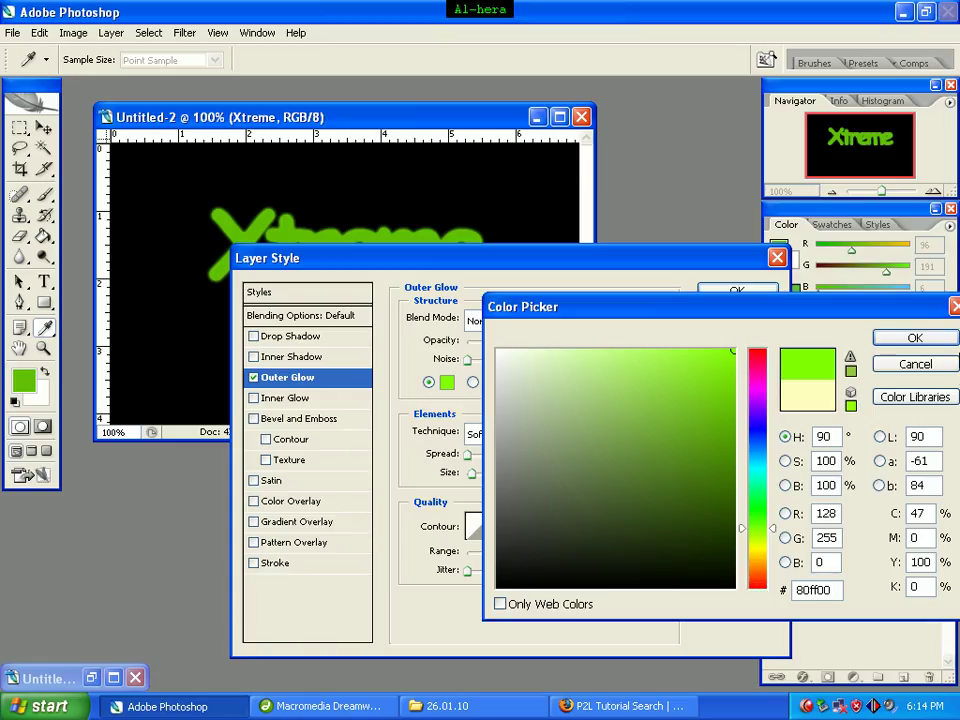
pyautogui.click(943, 342)
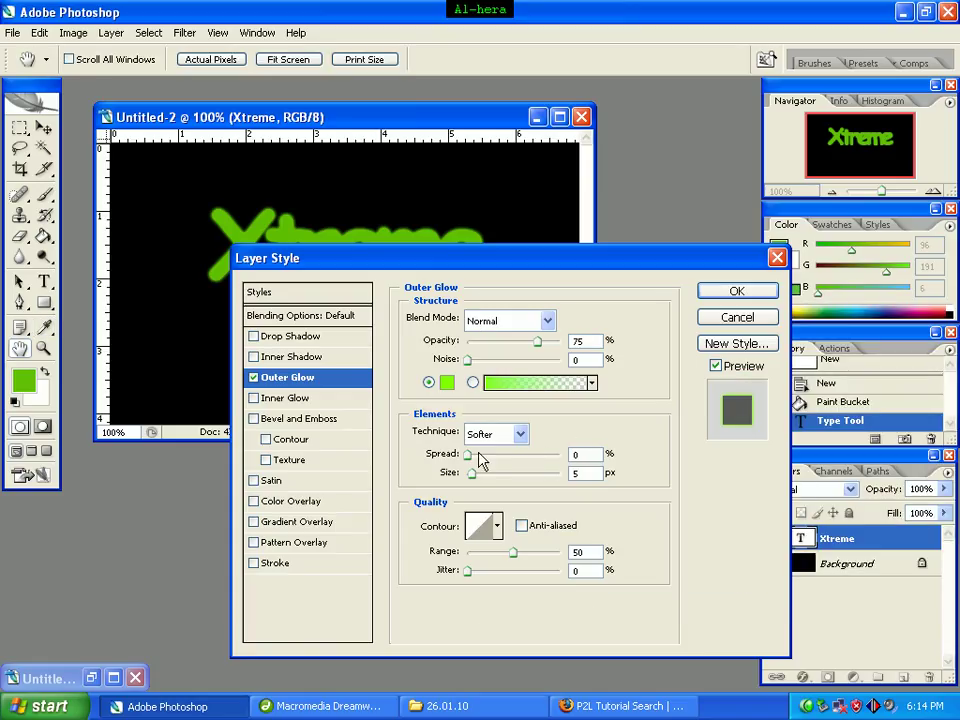
# Step: Set the Outer Glow spread to 7% and its size to 6 px
pyautogui.doubleClick(597, 456)
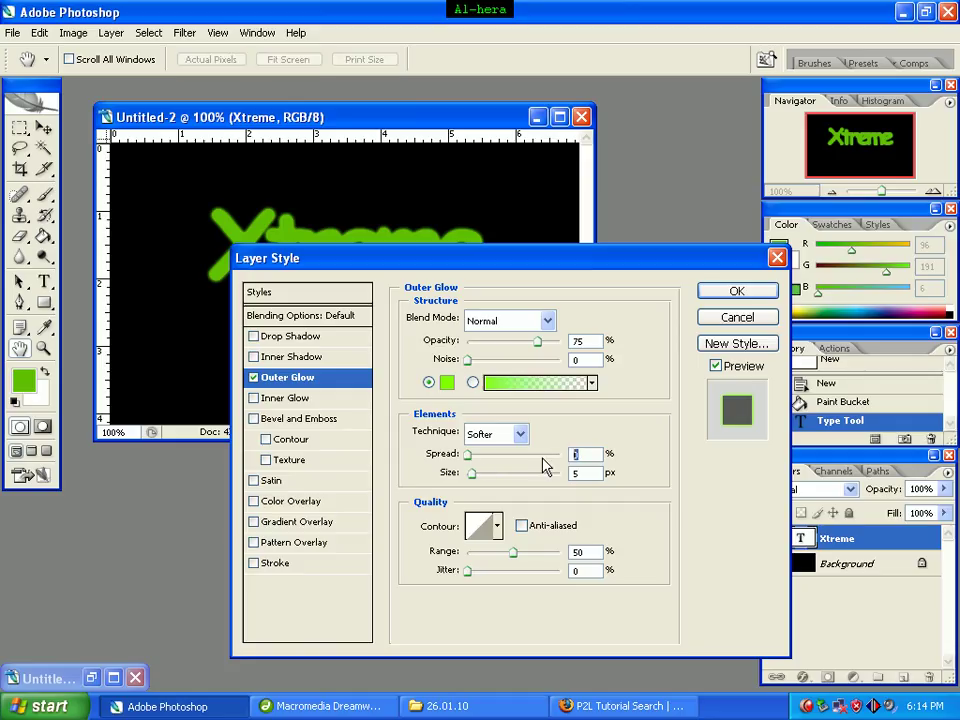
pyautogui.write('7')
pyautogui.press('Tab')
pyautogui.write('6')
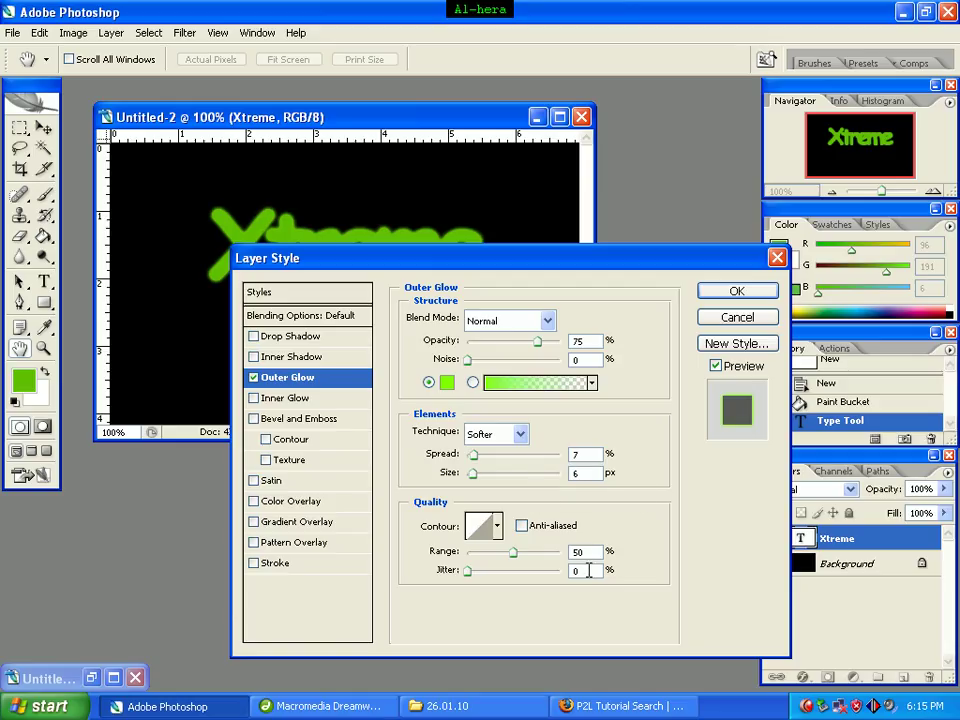
# Step: Add an Inner Glow style to the Xtreme text layer and set its color to bright green #80ff00
pyautogui.click(288, 398)
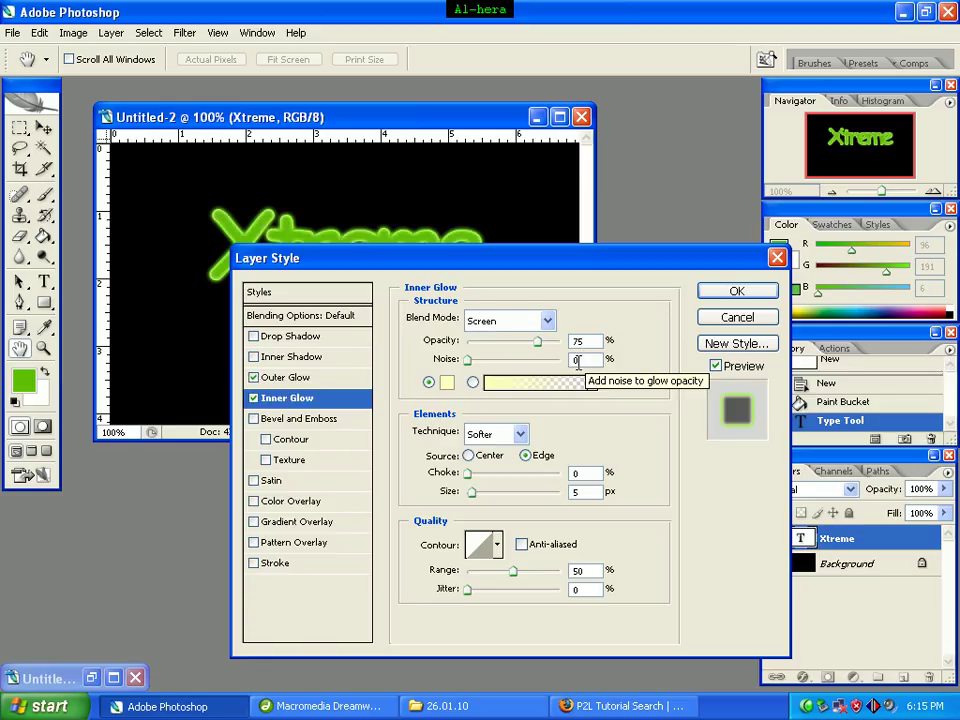
pyautogui.click(447, 384)
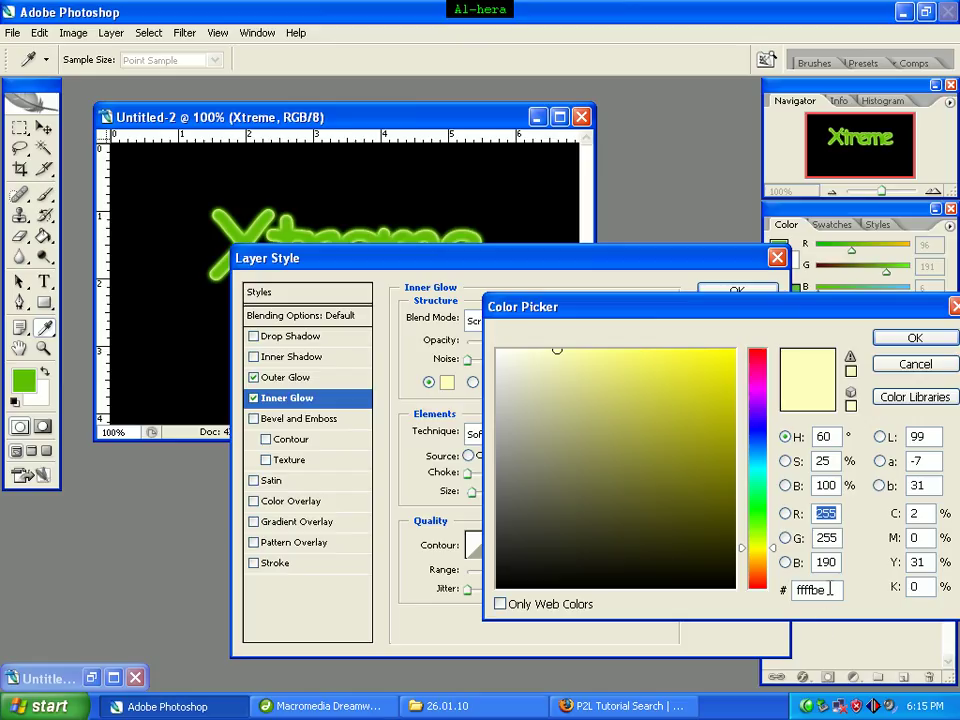
pyautogui.moveTo(829, 590); pyautogui.dragTo(730, 607)
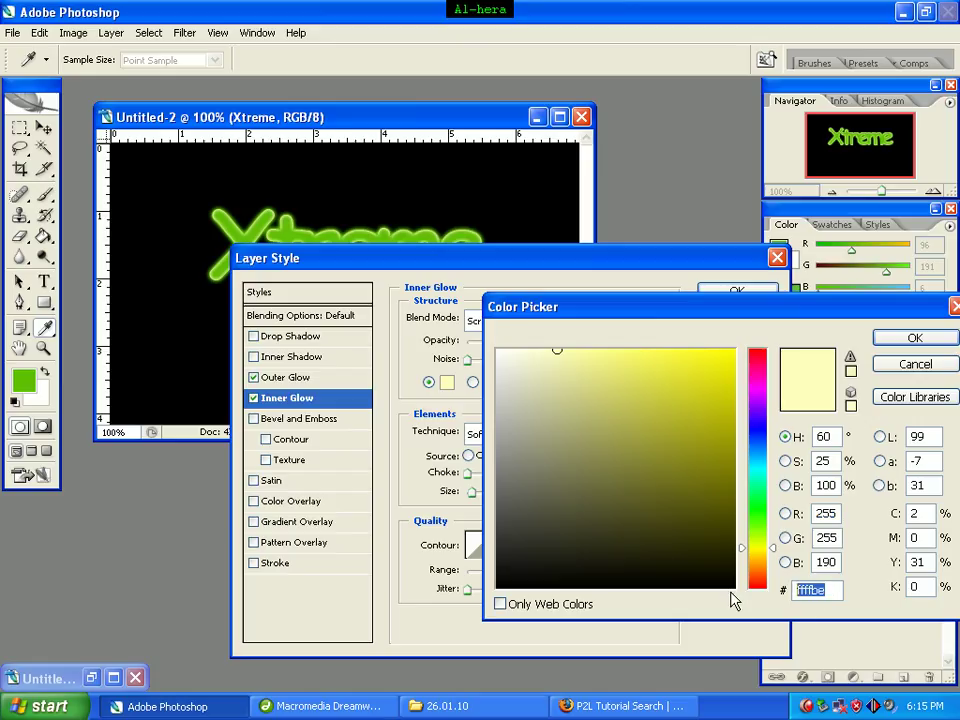
pyautogui.write('80f')
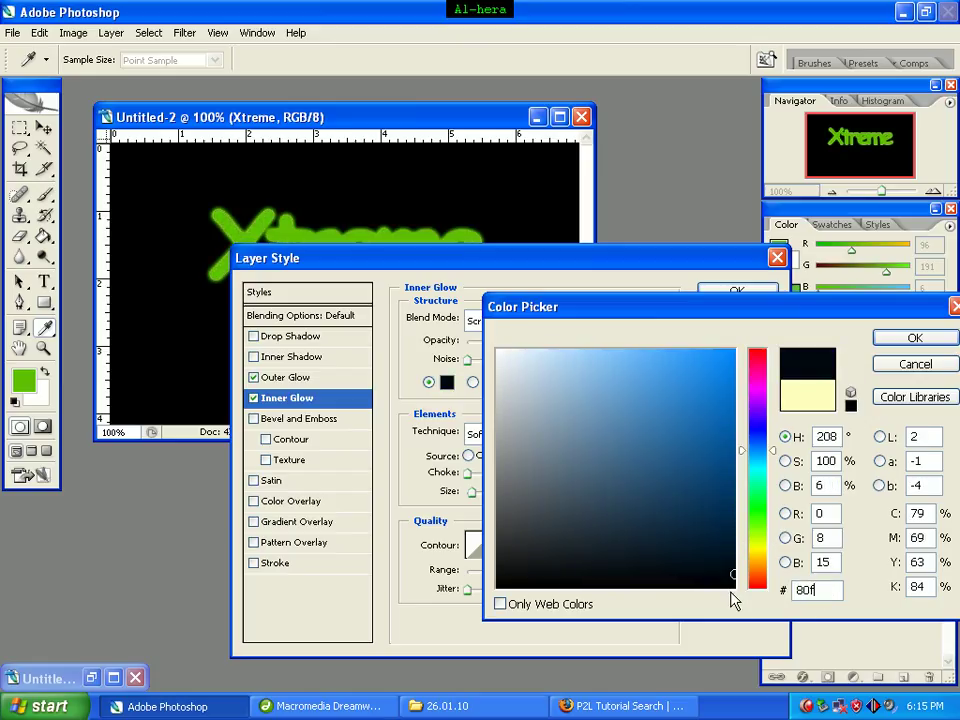
pyautogui.write('f00')
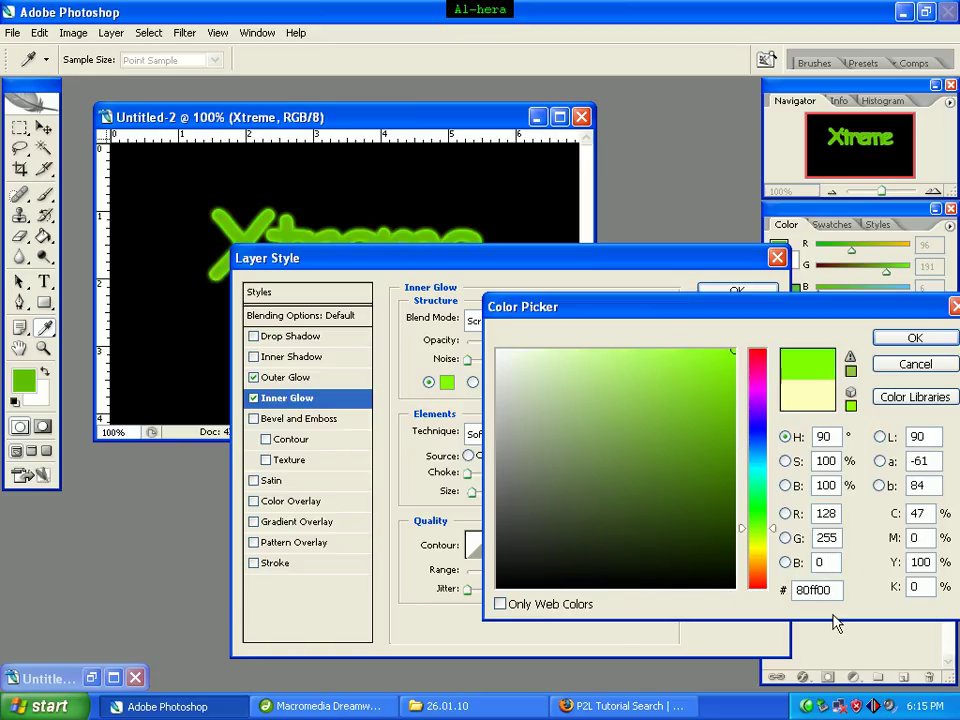
pyautogui.click(913, 342)
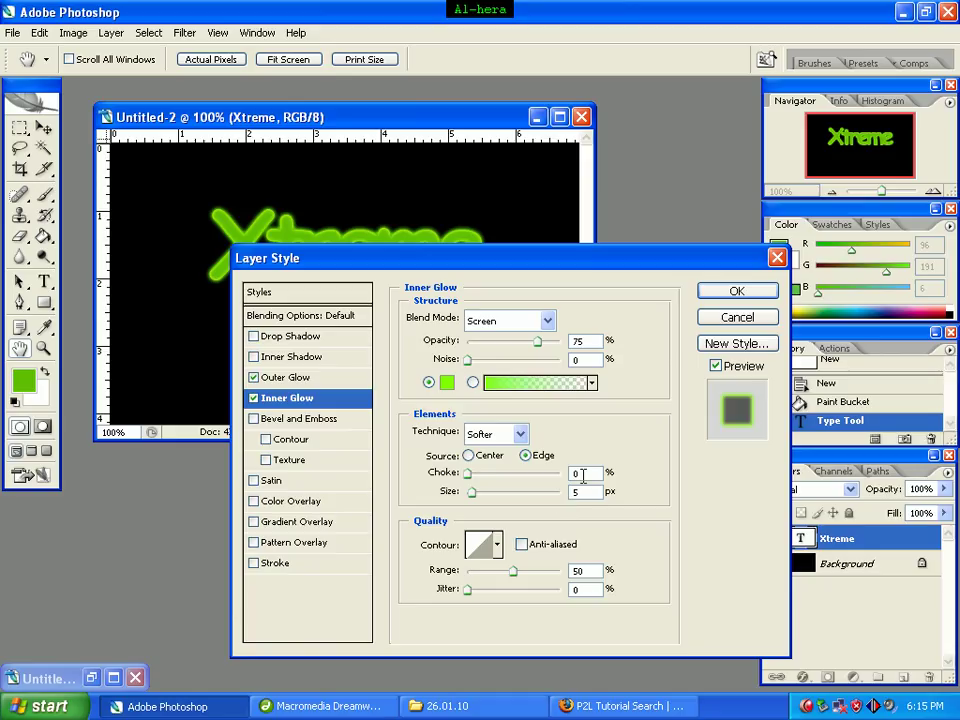
# Step: Set the Inner Glow choke to 6%
pyautogui.doubleClick(583, 474)
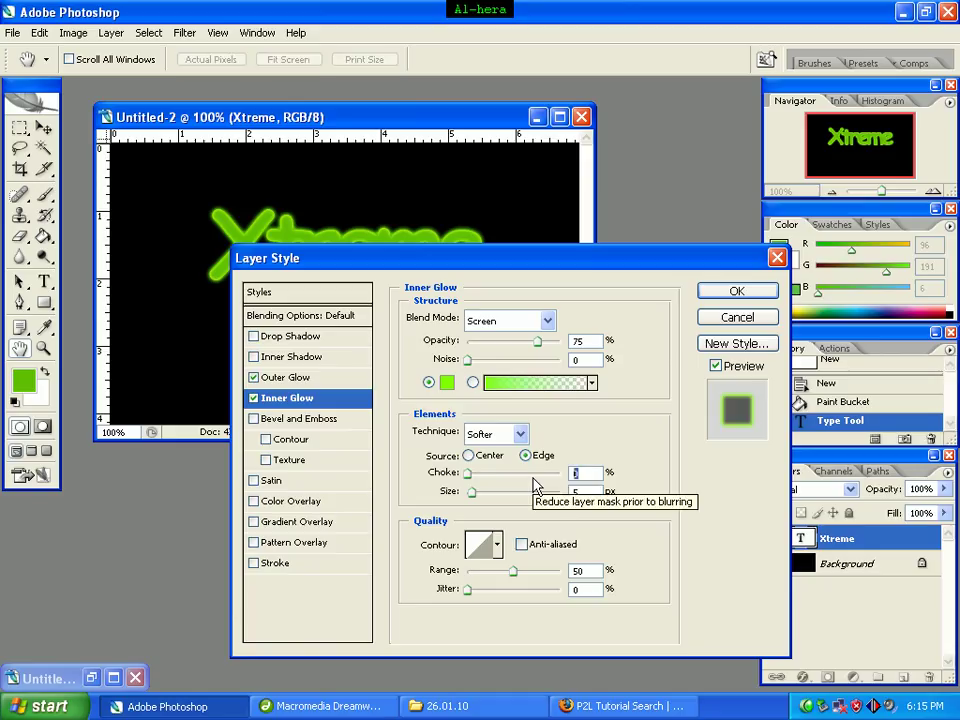
pyautogui.write('6')
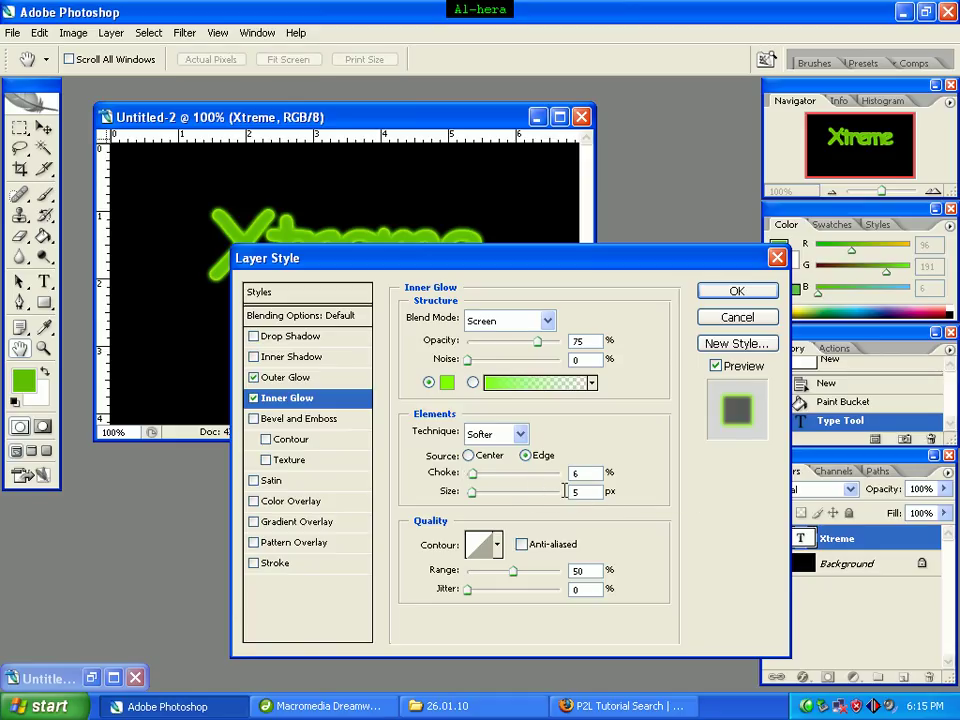
pyautogui.doubleClick(578, 492)
# Step: Add a Gradient Overlay style to the text layer with the Overlay blend mode
pyautogui.click(285, 526)
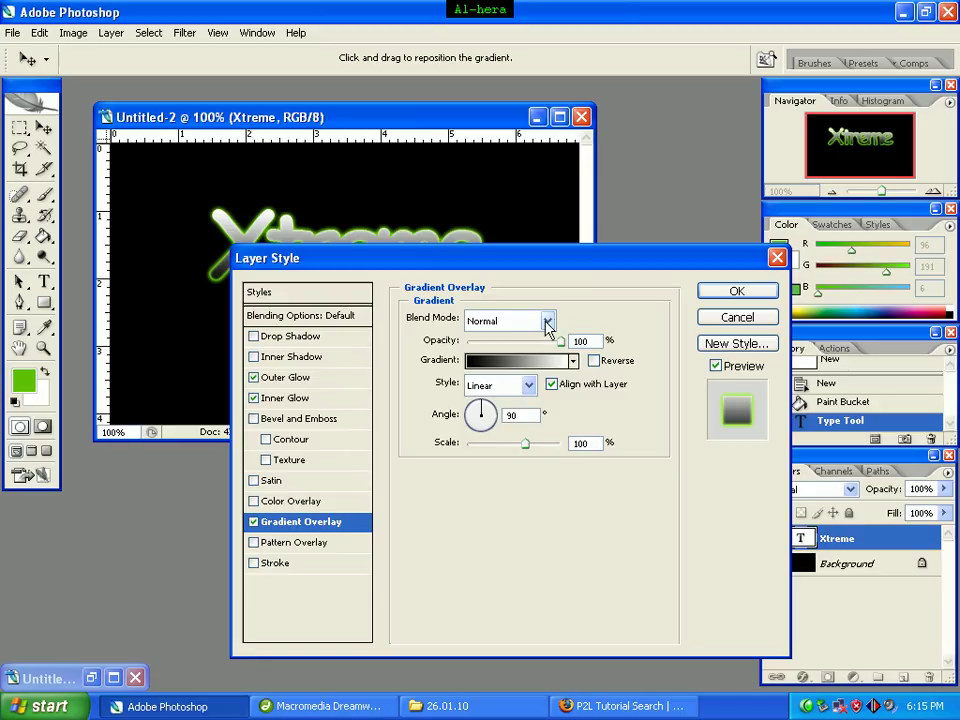
pyautogui.click(548, 322)
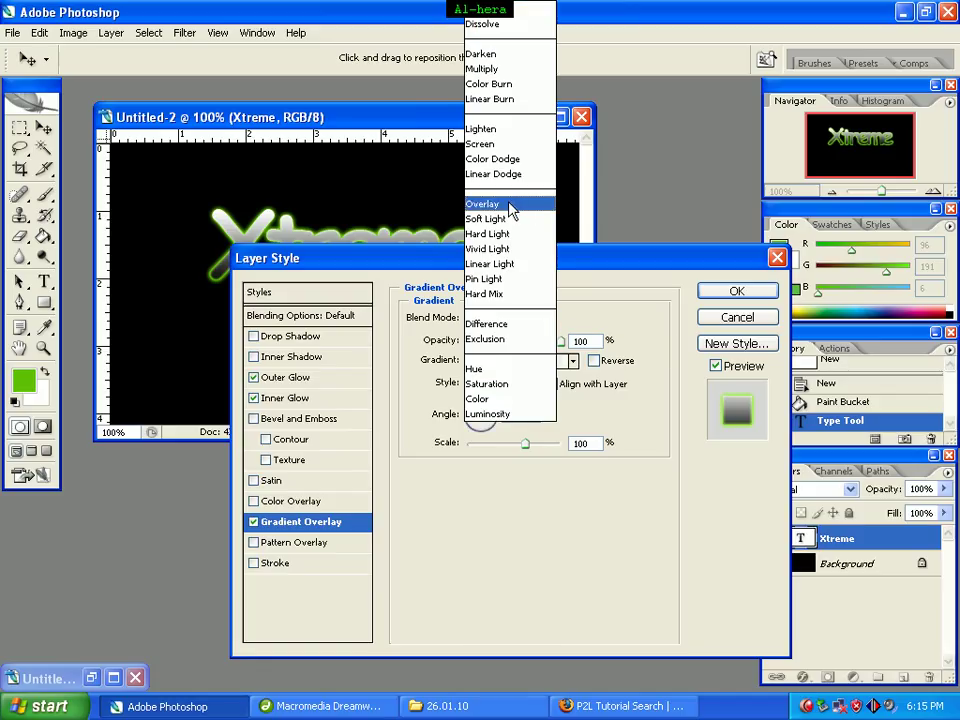
pyautogui.click(505, 204)
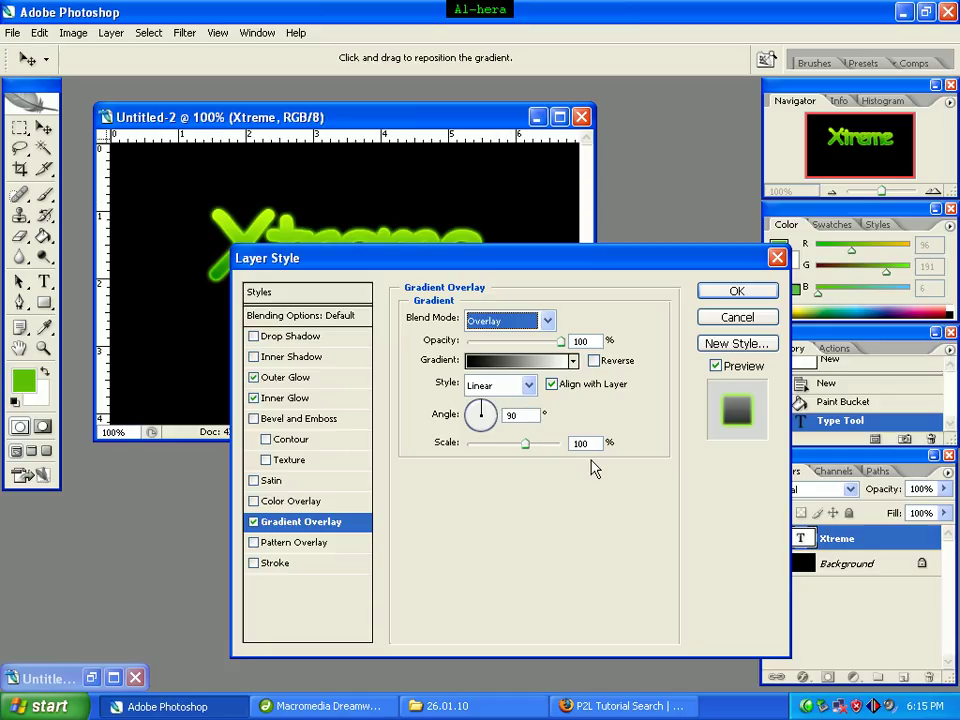
# Step: Add a Satin style to the text layer with the Normal blend mode
pyautogui.click(290, 484)
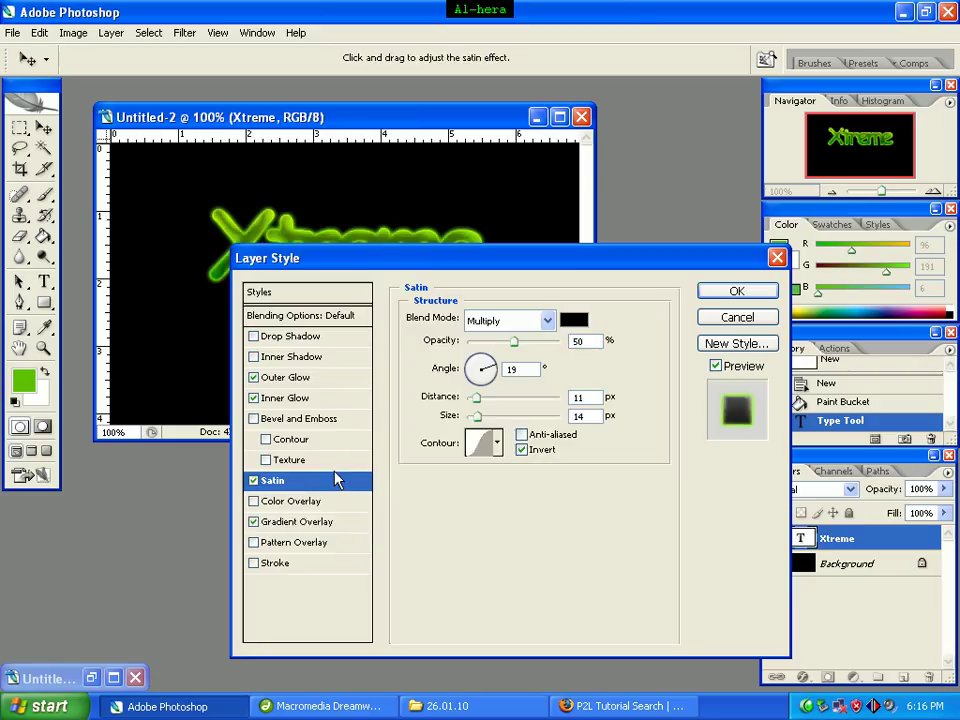
pyautogui.click(547, 322)
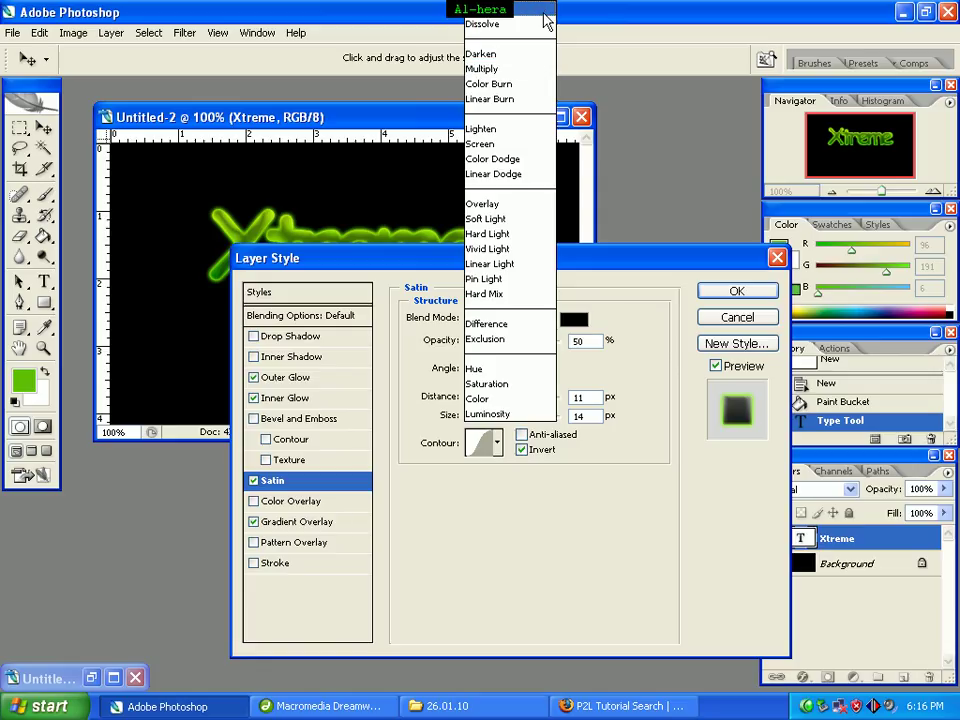
pyautogui.click(545, 10)
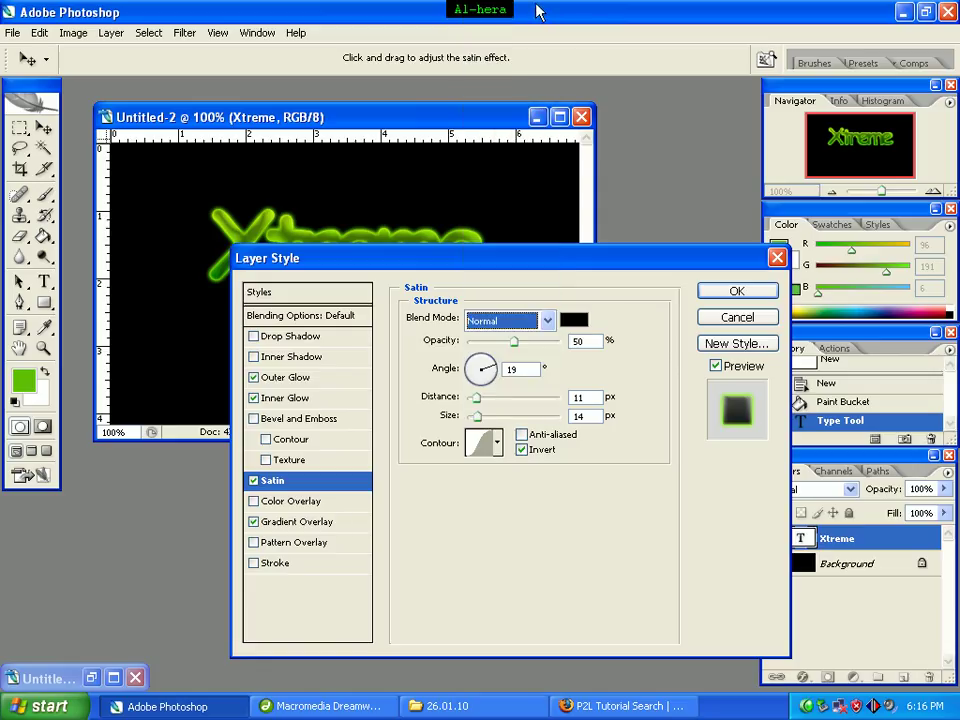
pyautogui.press('Tab')
# Step: Set the Satin color to white #ffffff
pyautogui.click(575, 322)
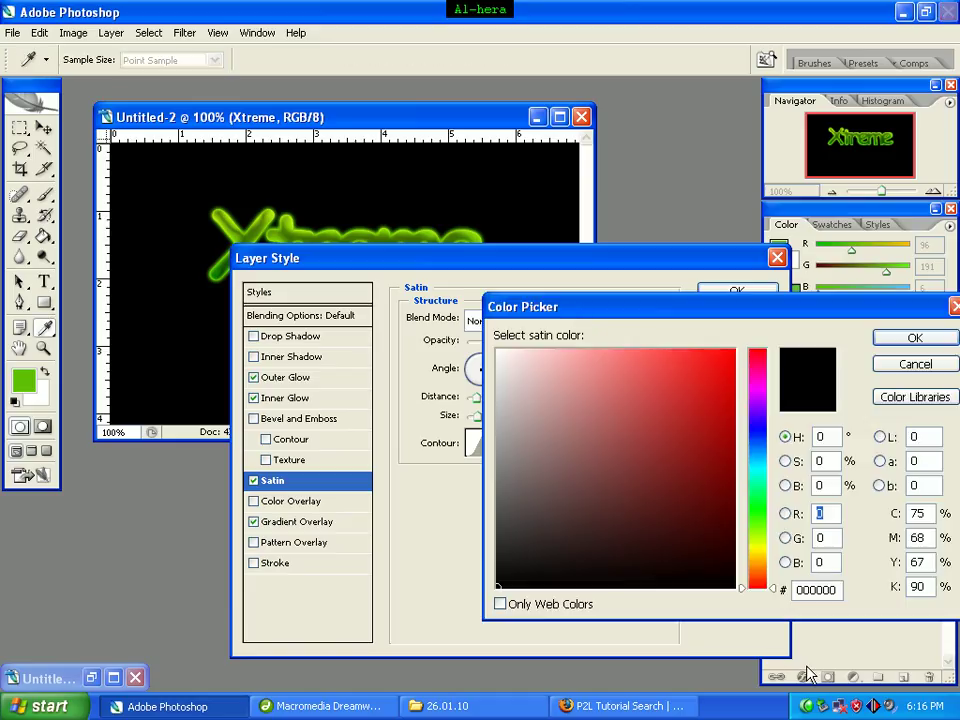
pyautogui.moveTo(837, 590); pyautogui.dragTo(786, 598)
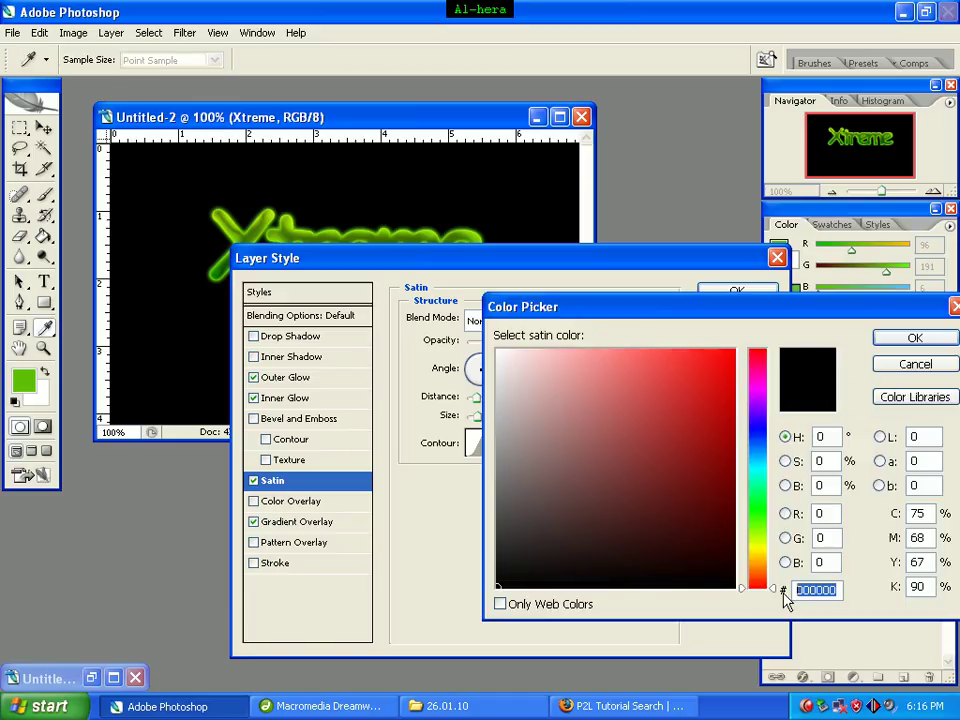
pyautogui.write('ffffff')
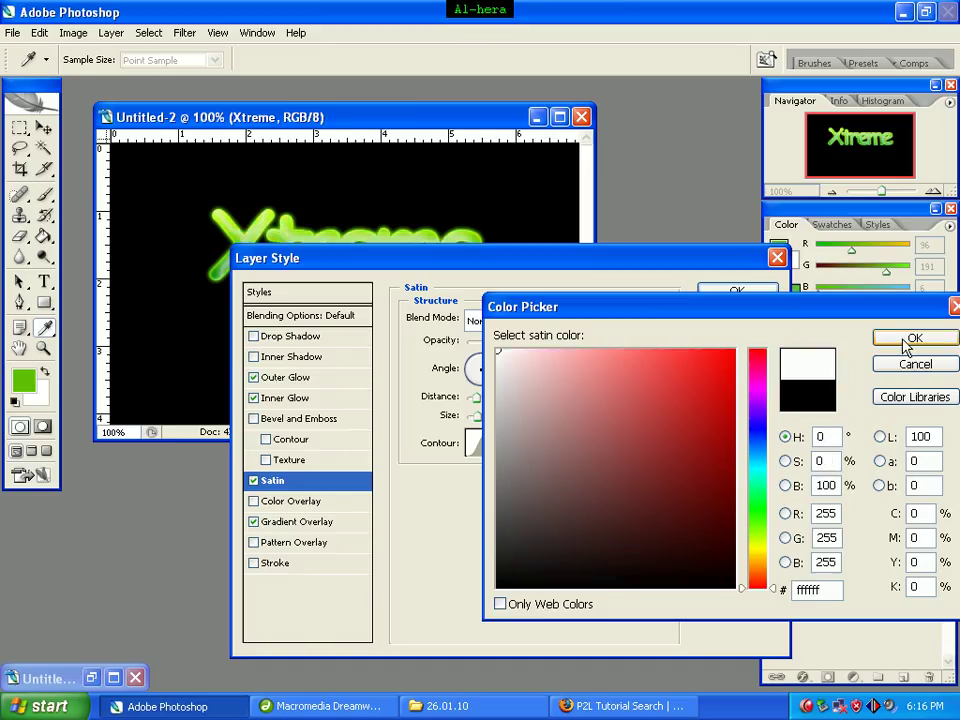
pyautogui.click(905, 340)
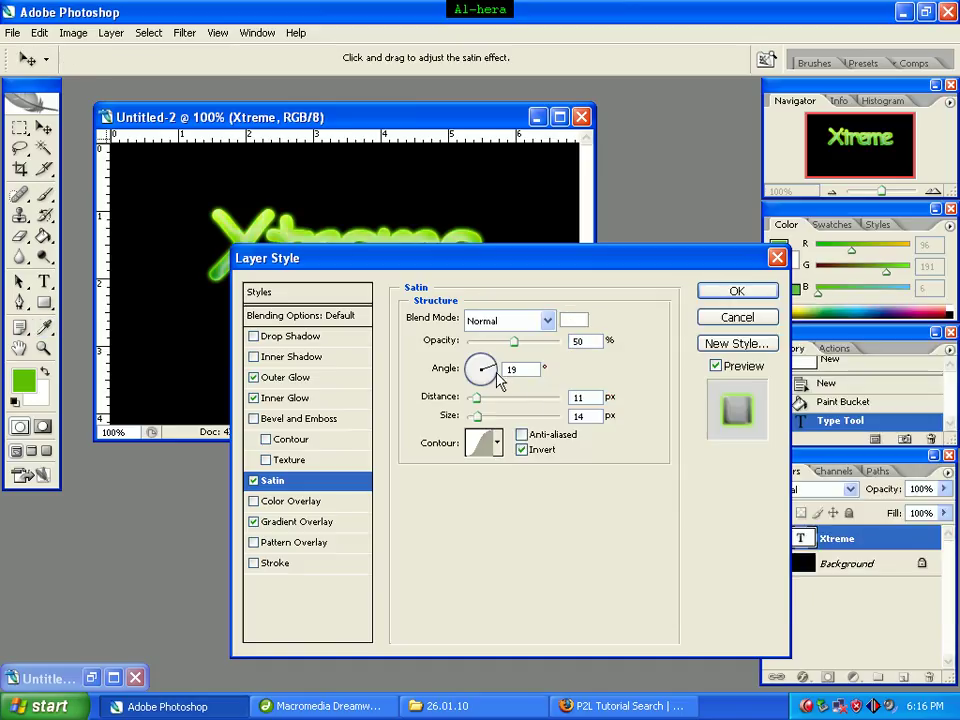
# Step: Set the Satin distance to 81 px and its size to 10 px, and apply the layer styles
pyautogui.doubleClick(580, 341)
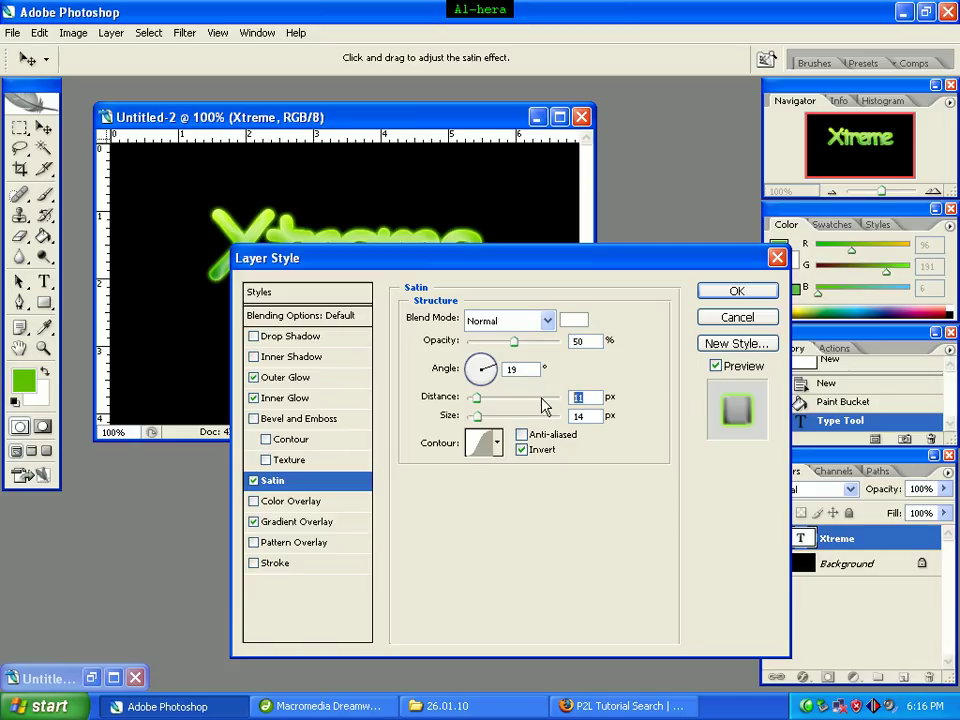
pyautogui.doubleClick(578, 397)
pyautogui.write('81')
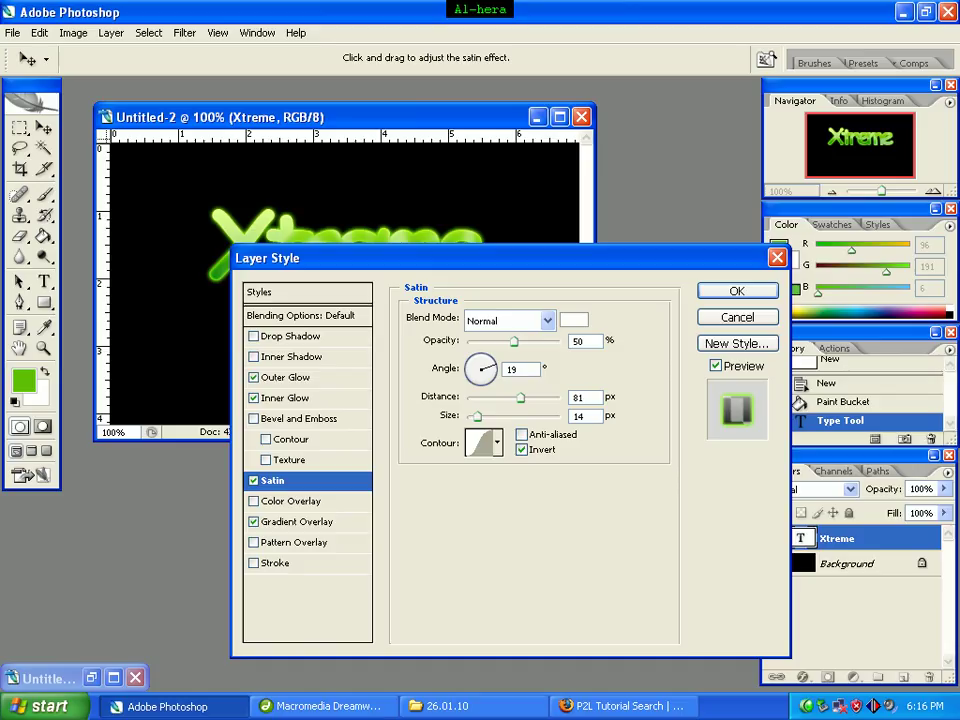
pyautogui.doubleClick(586, 417)
pyautogui.write('10')
pyautogui.click(732, 293)
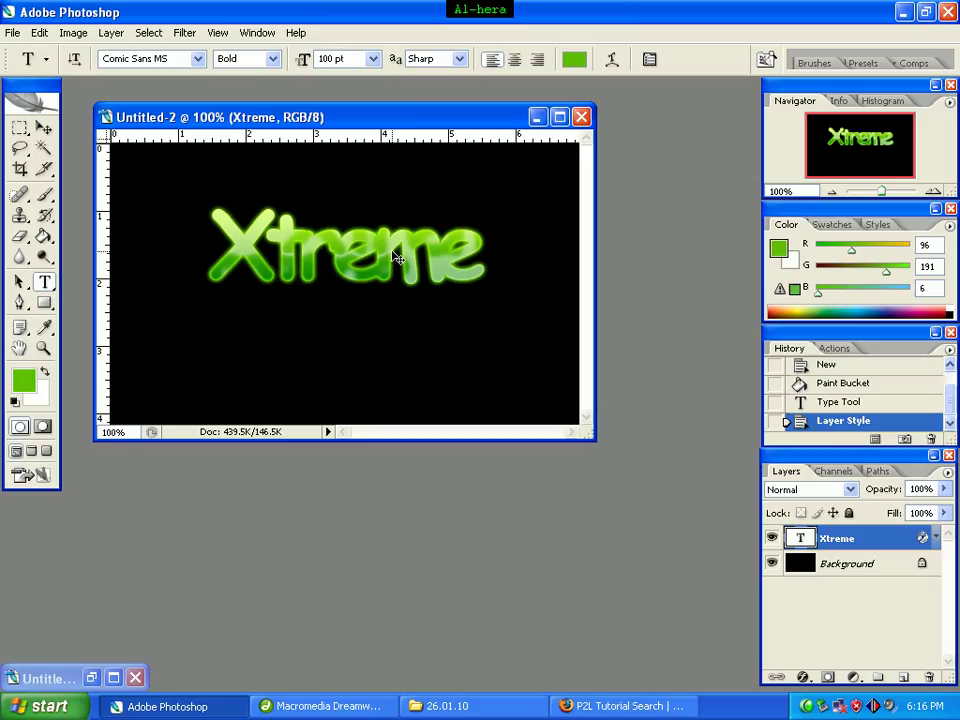
# Step: Duplicate the Xtreme text layer and merge the copy with a new empty layer above it
pyautogui.hotkey('ctrl', 'j')
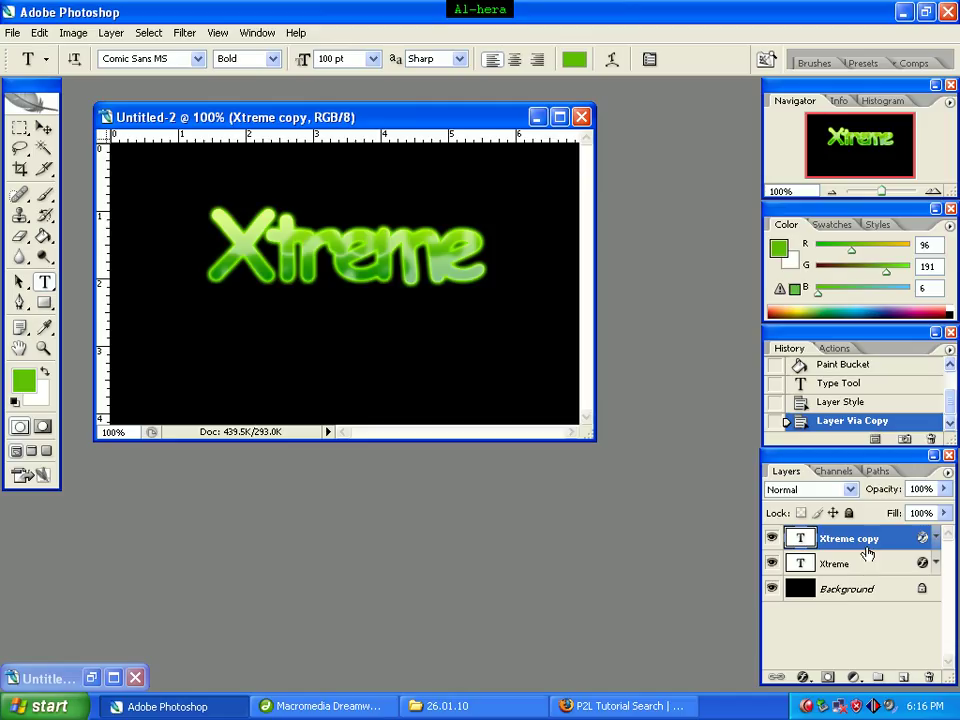
pyautogui.click(902, 678)
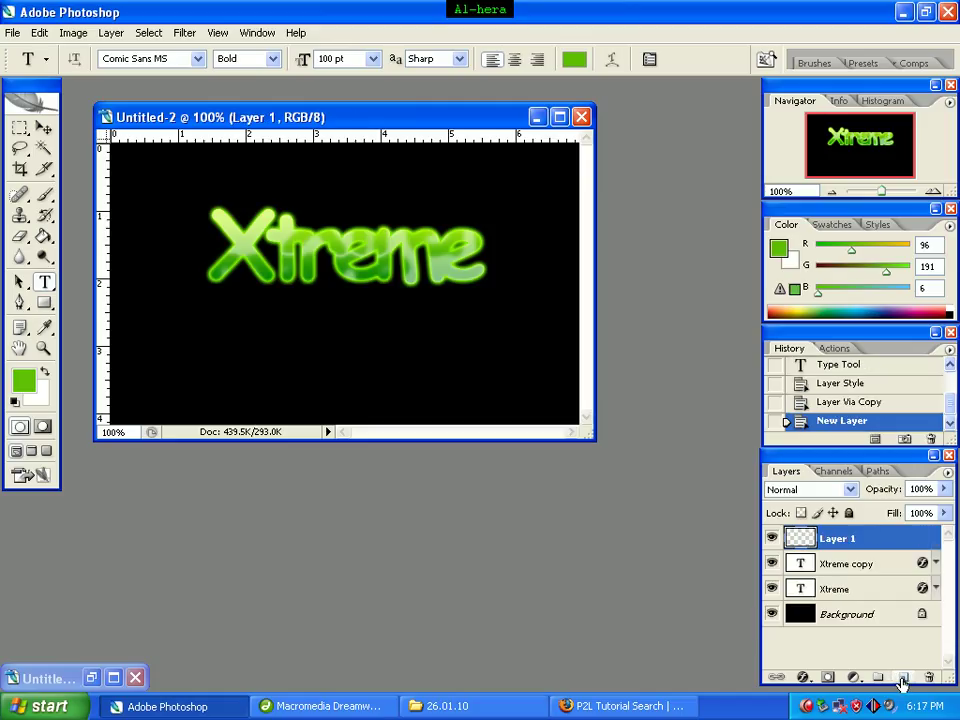
pyautogui.keyDown('shift'); pyautogui.click(888, 566); pyautogui.keyUp('shift')
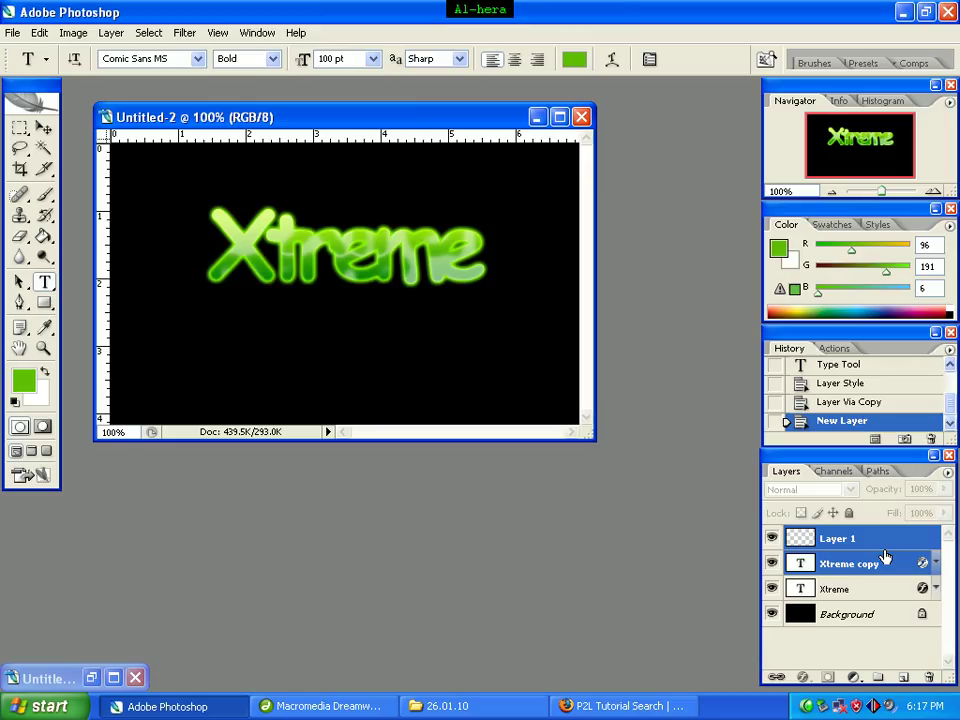
pyautogui.hotkey('ctrl', 'e')
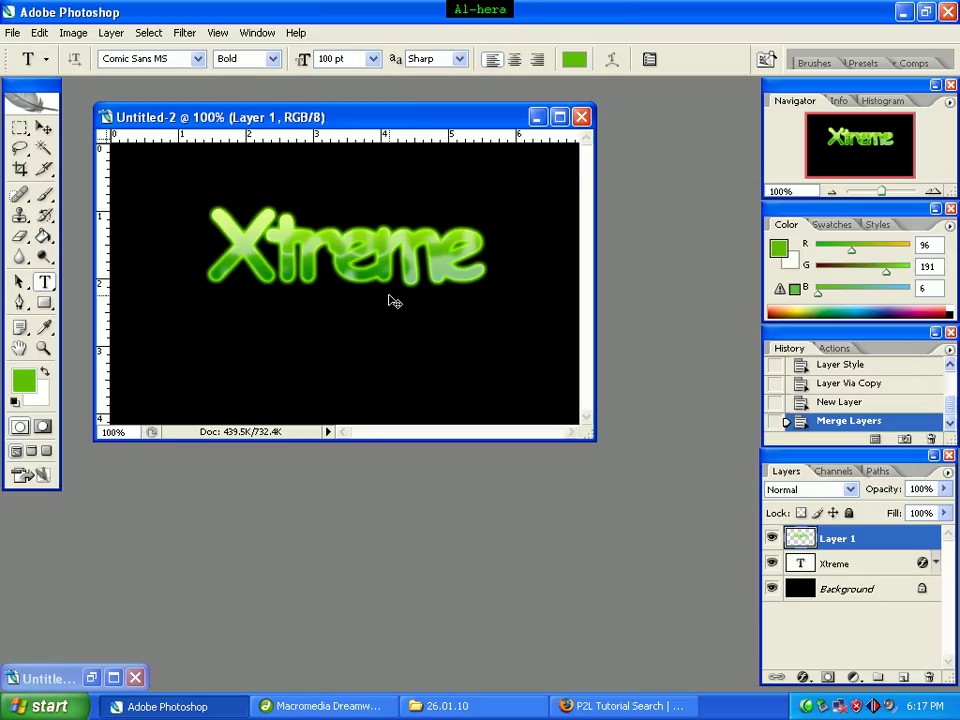
# Step: Flip the merged layer vertically with Free Transform to about -85.6% height, so it mirrors directly below the original text
pyautogui.hotkey('ctrl', 't')
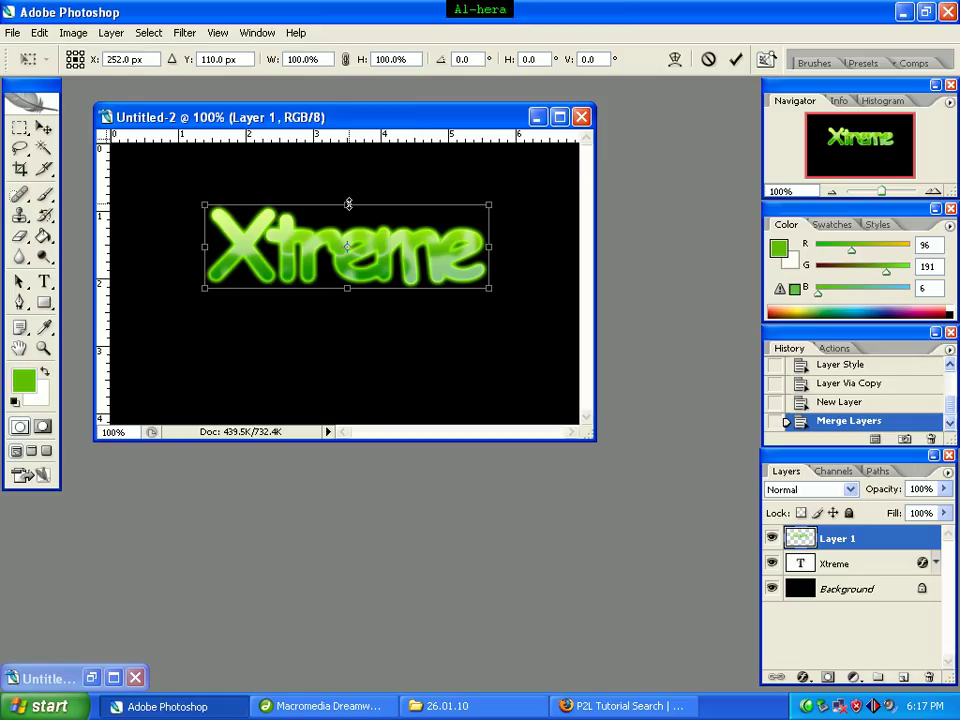
pyautogui.moveTo(348, 204); pyautogui.dragTo(348, 362)
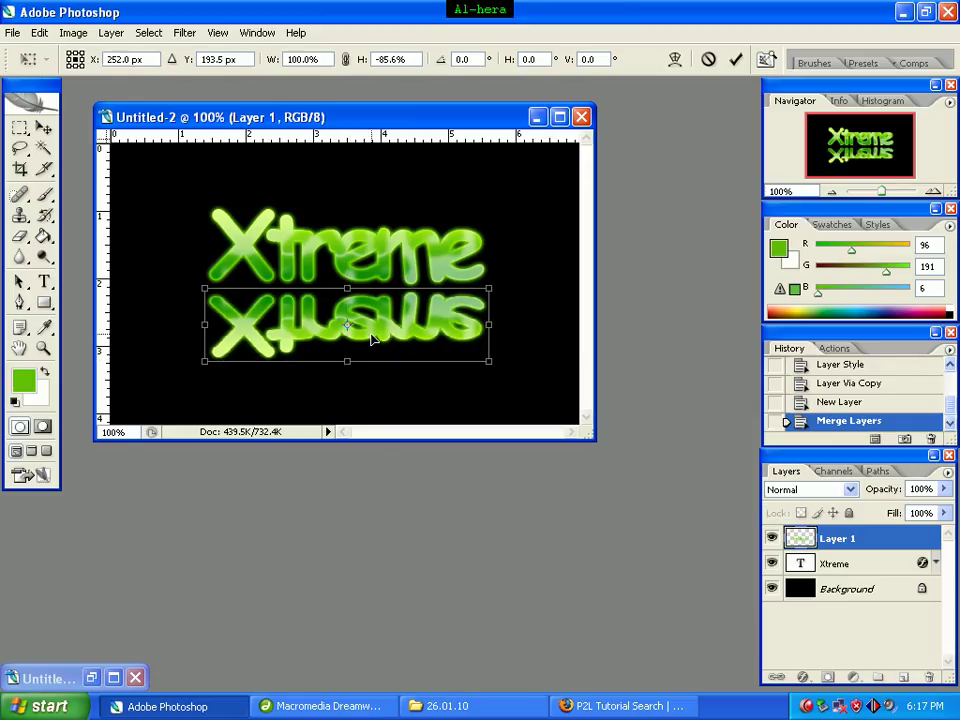
pyautogui.press('t')
pyautogui.press('Return')
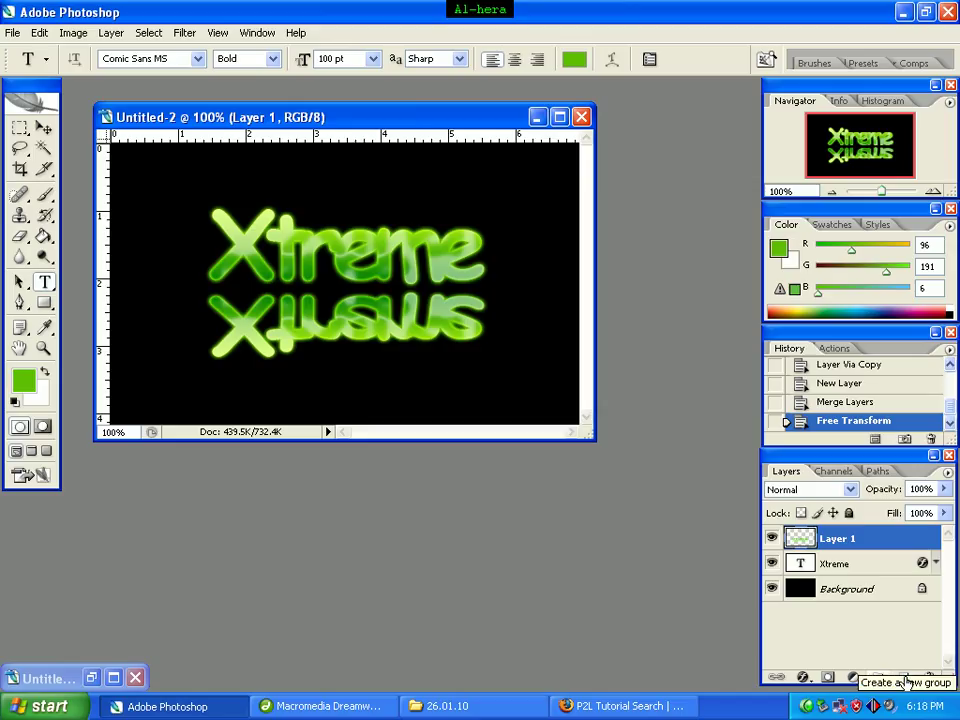
# Step: Add a layer mask to Layer 1 and choose the Black, White preset for the Gradient tool
pyautogui.click(829, 679)
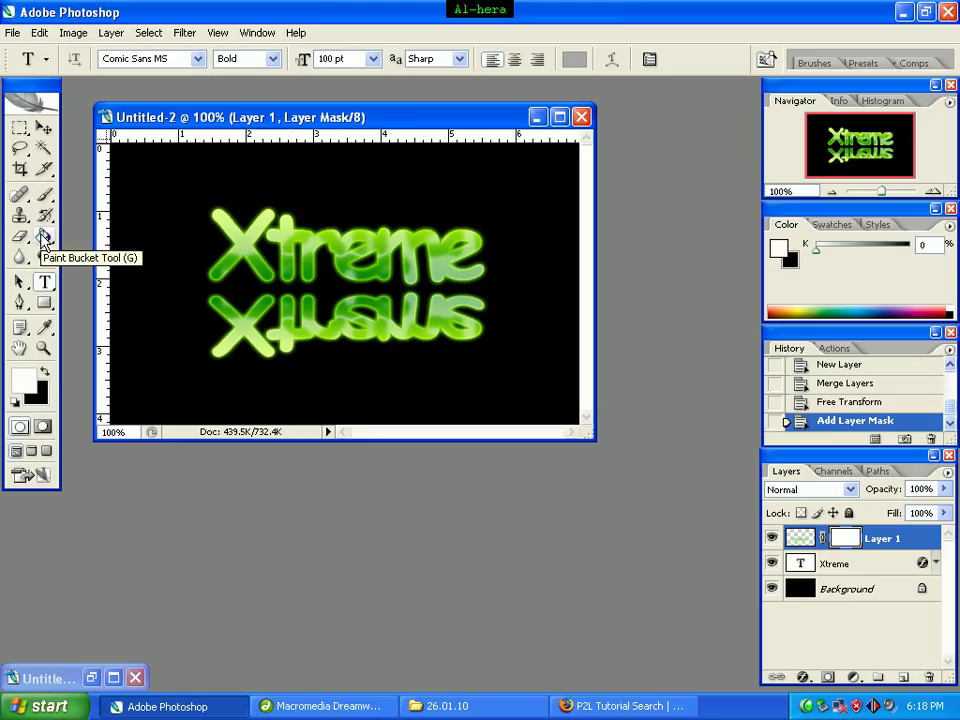
pyautogui.moveTo(43, 240); pyautogui.dragTo(110, 240)
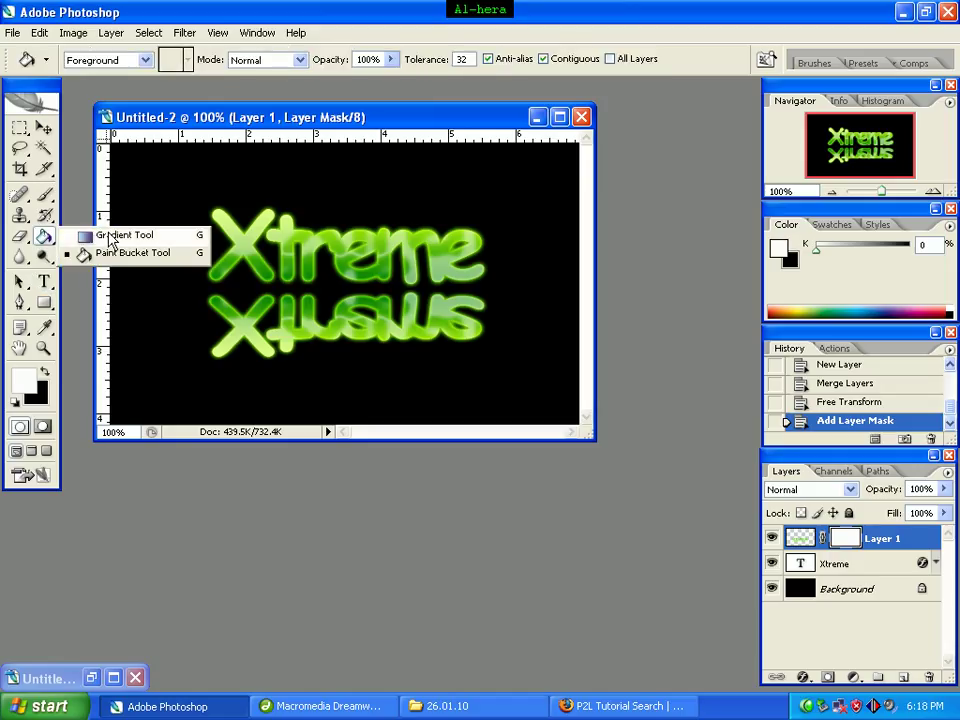
pyautogui.moveTo(110, 240); pyautogui.dragTo(111, 237)
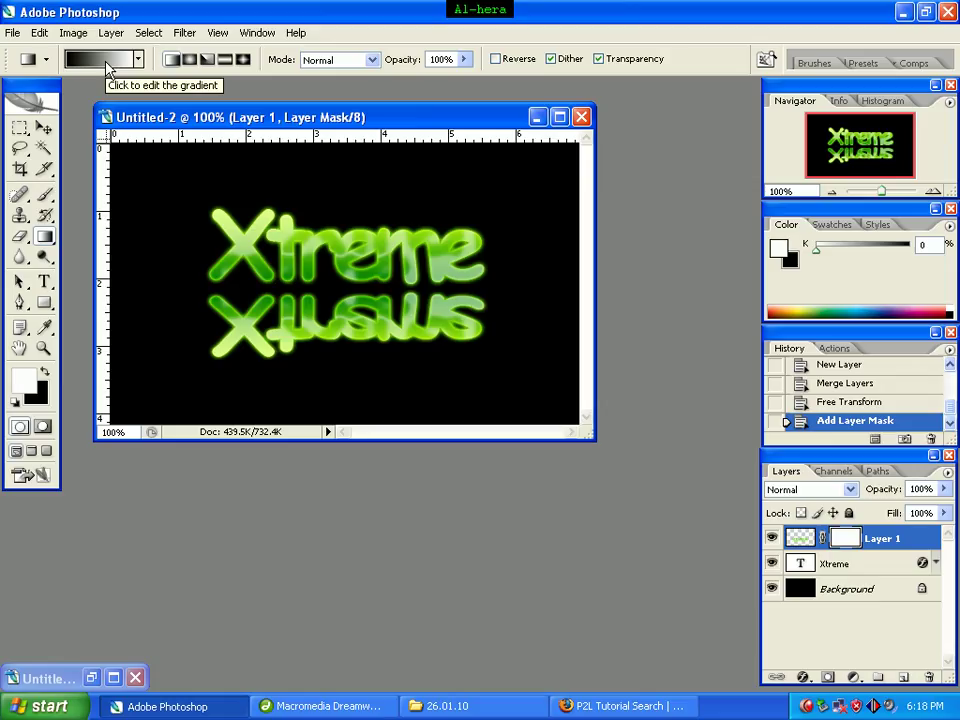
pyautogui.click(107, 64)
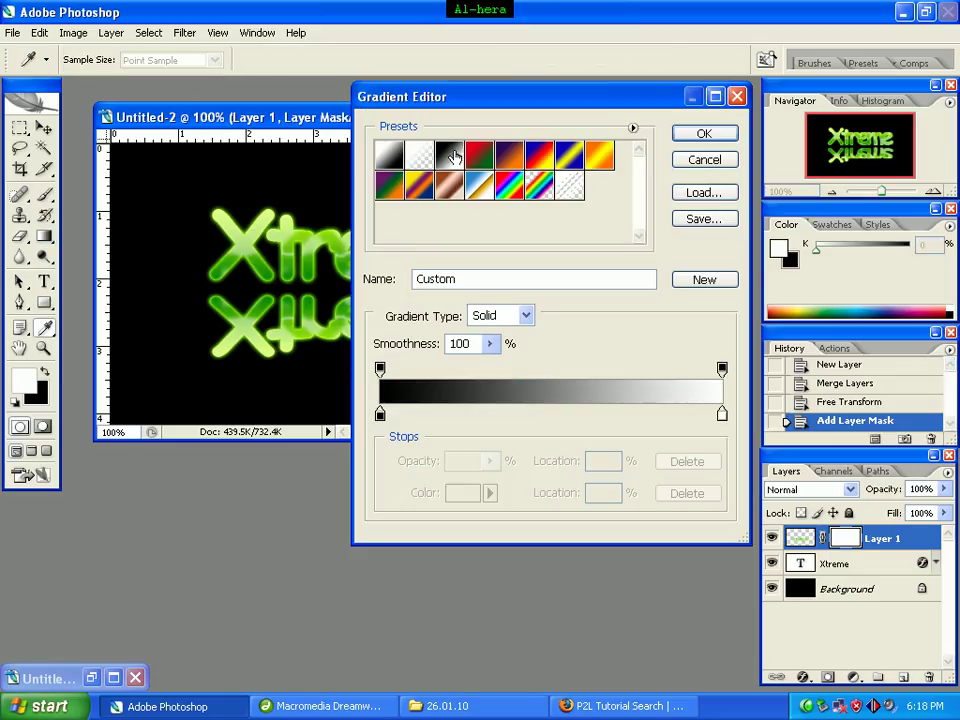
pyautogui.click(453, 157)
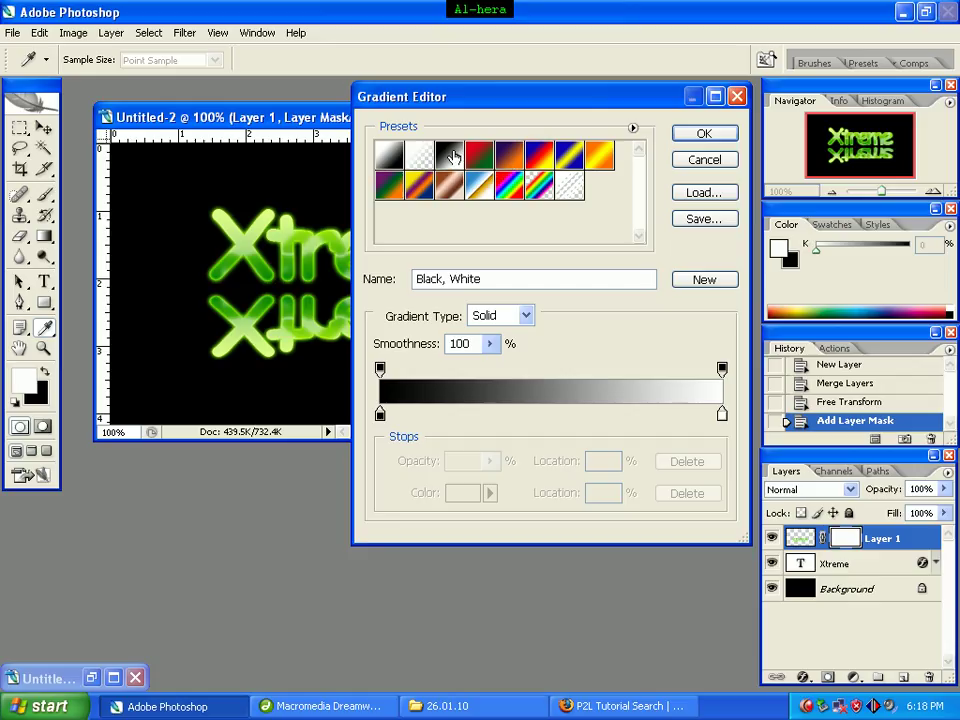
pyautogui.click(699, 135)
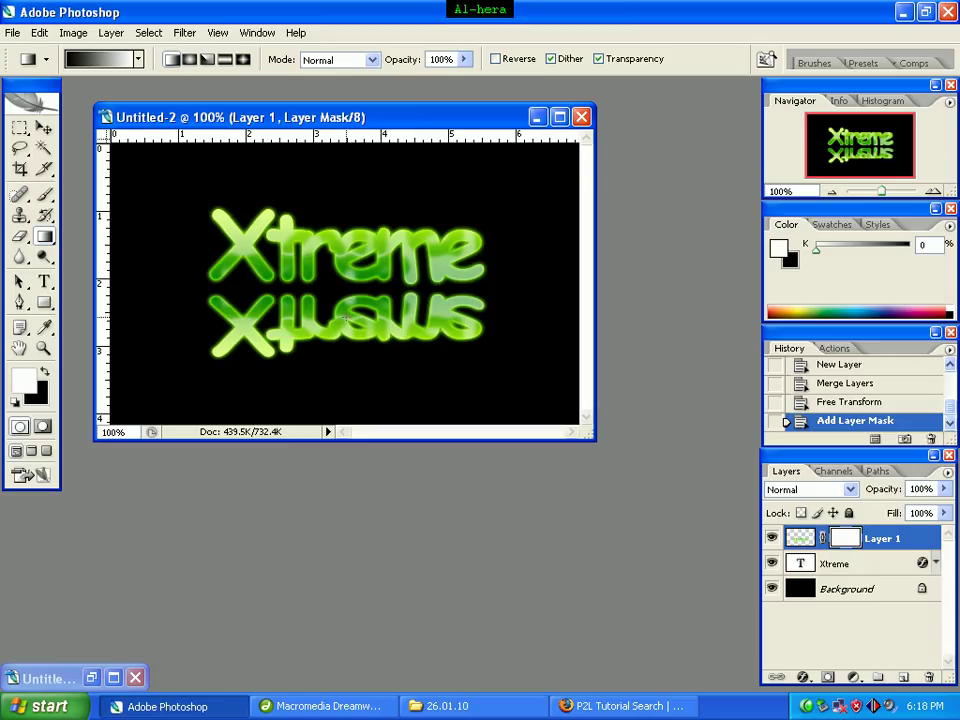
pyautogui.moveTo(345, 318); pyautogui.dragTo(356, 185)
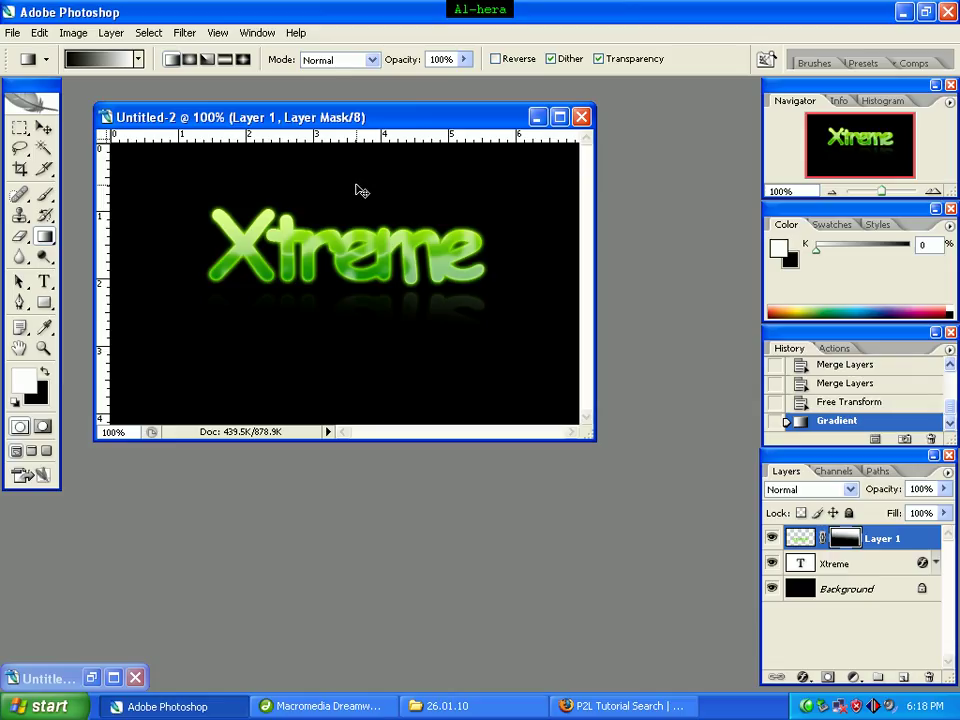
pyautogui.hotkey('ctrl', 'z')
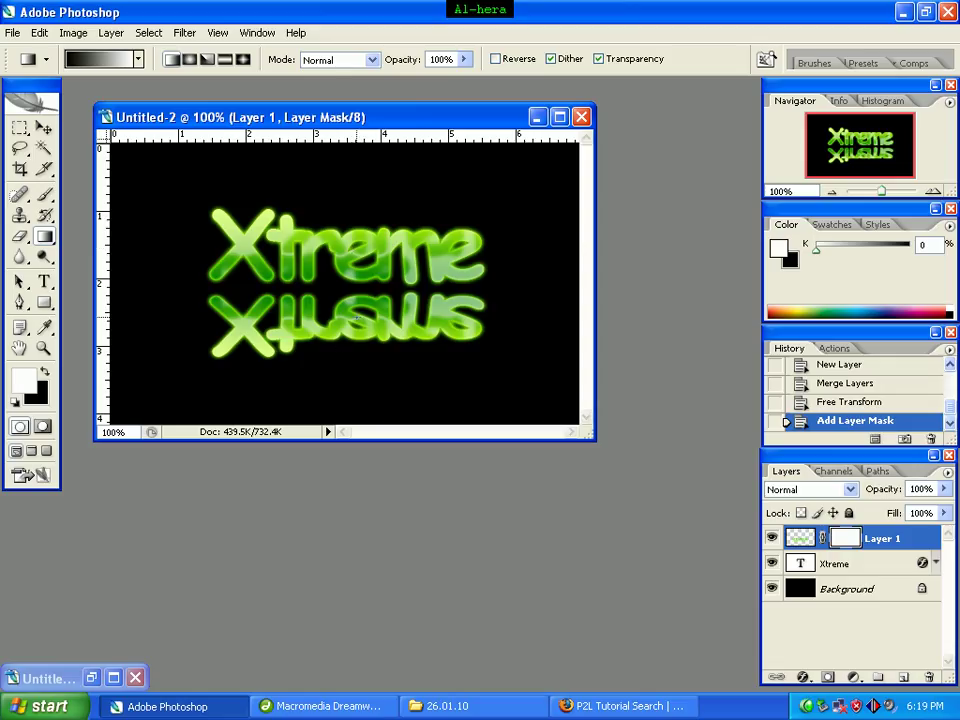
pyautogui.moveTo(357, 318); pyautogui.dragTo(367, 222)
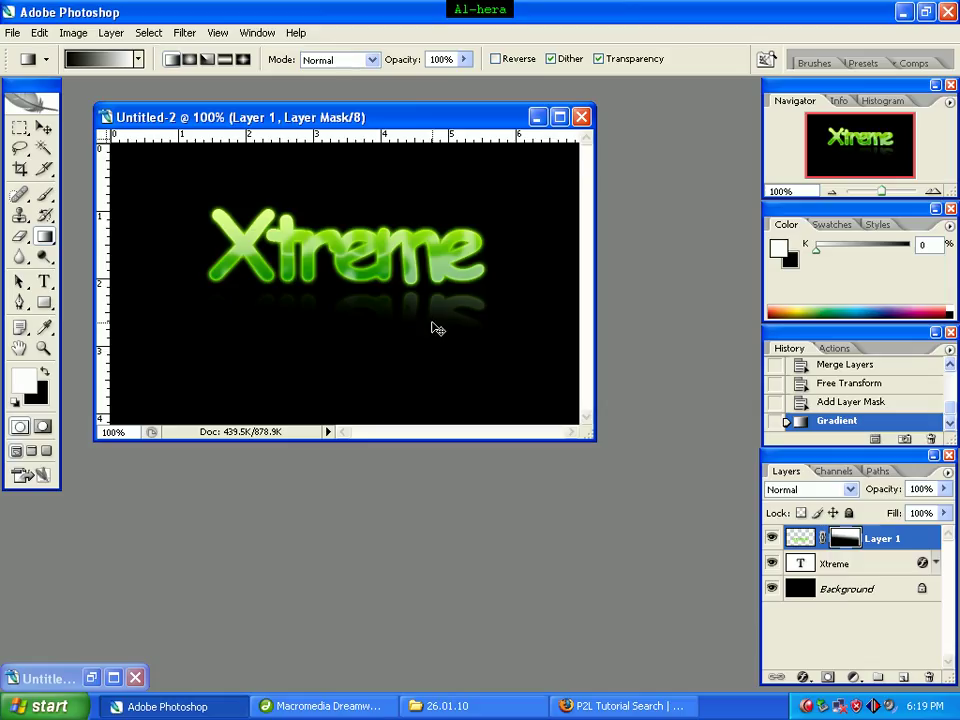
pyautogui.hotkey('ctrl', 'z')
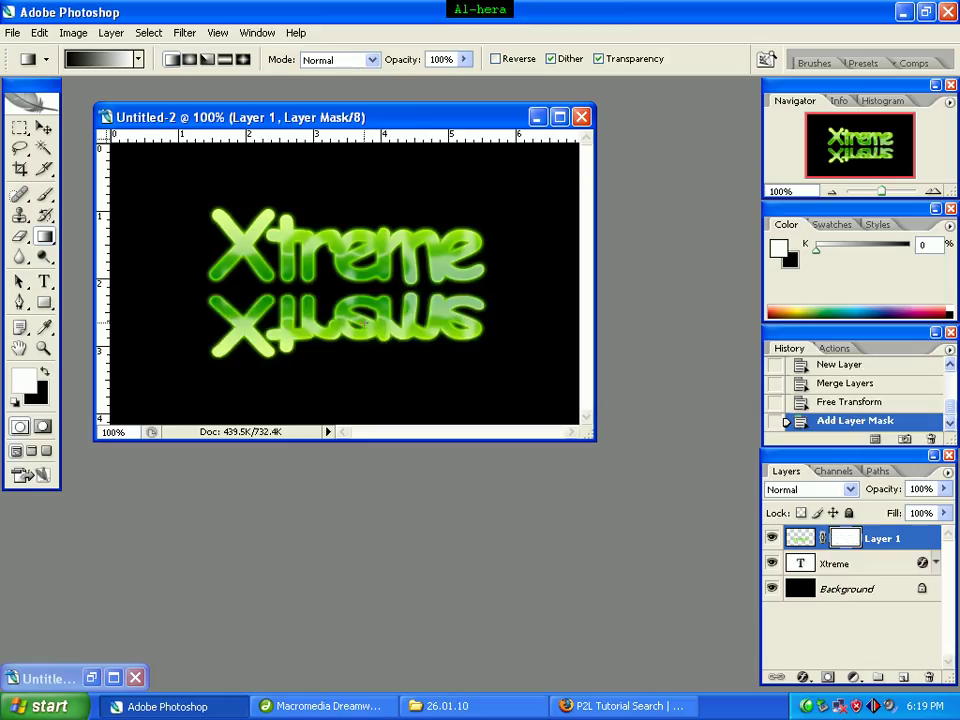
# Step: Draw a short black-to-white gradient on Layer 1's mask, upward from mid-reflection to the original text's lower half, fading out the reflection downward
pyautogui.moveTo(360, 285); pyautogui.dragTo(360, 325)
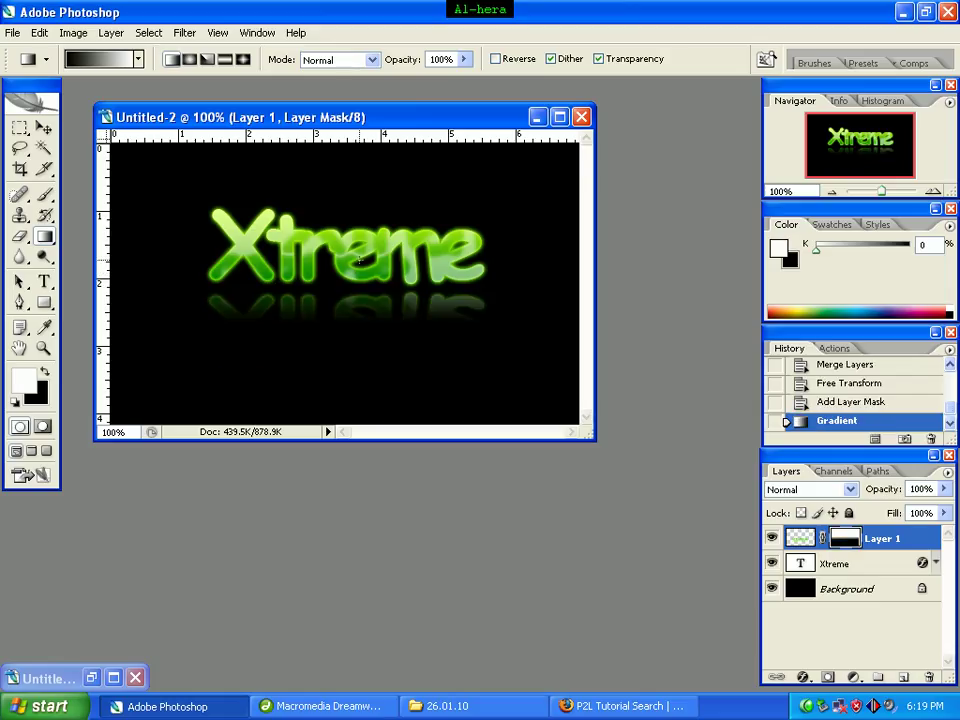